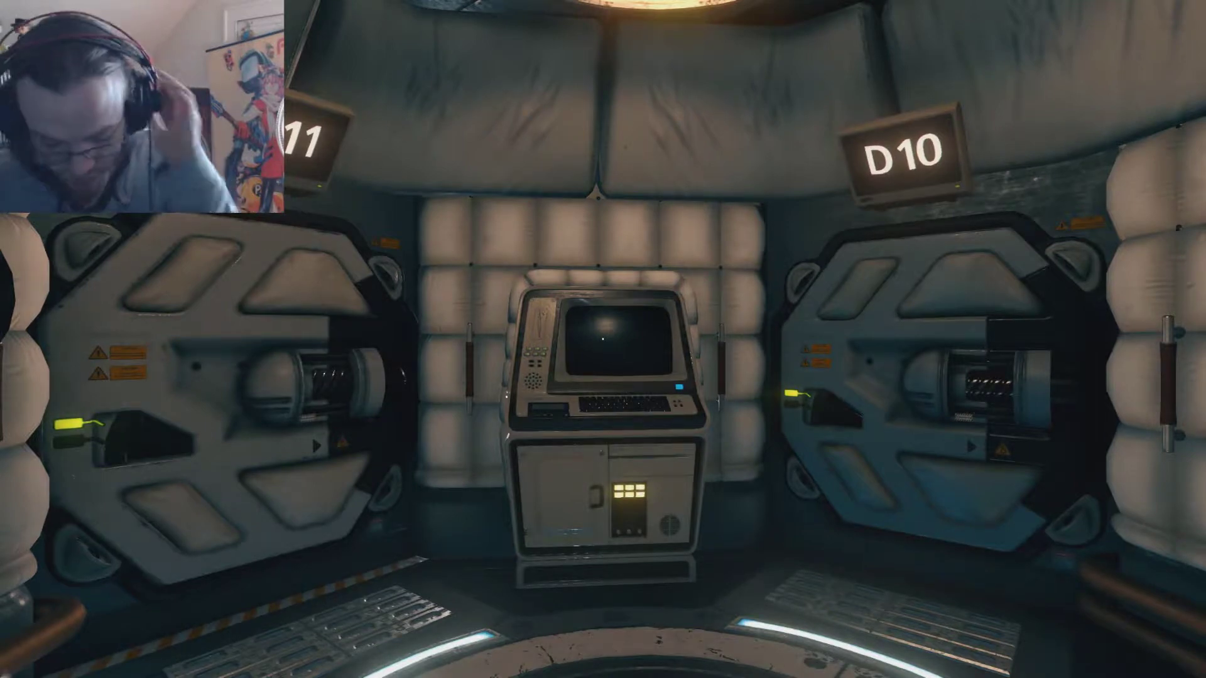
Step: Walk up to the terminal between doors D11 and D10 and switch it on
{"action": "key", "text": "w"}
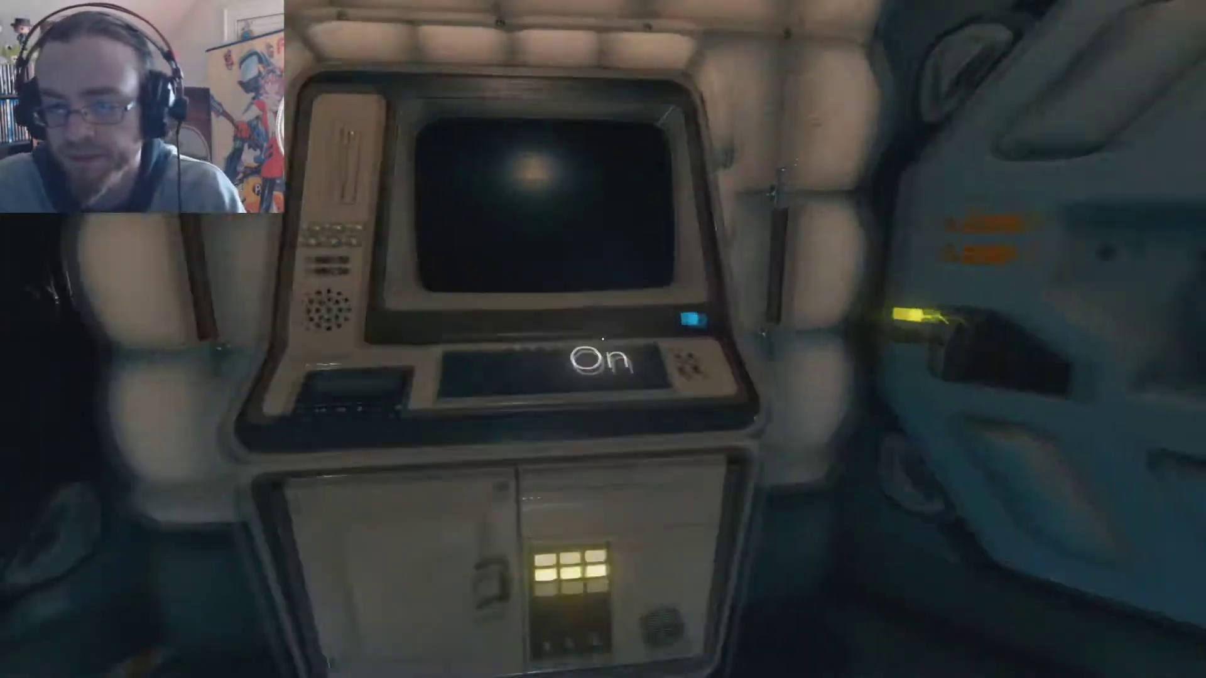
{"action": "left_click", "coordinate": [601, 339]}
{"action": "type", "text": "can you open the airlock please?"}
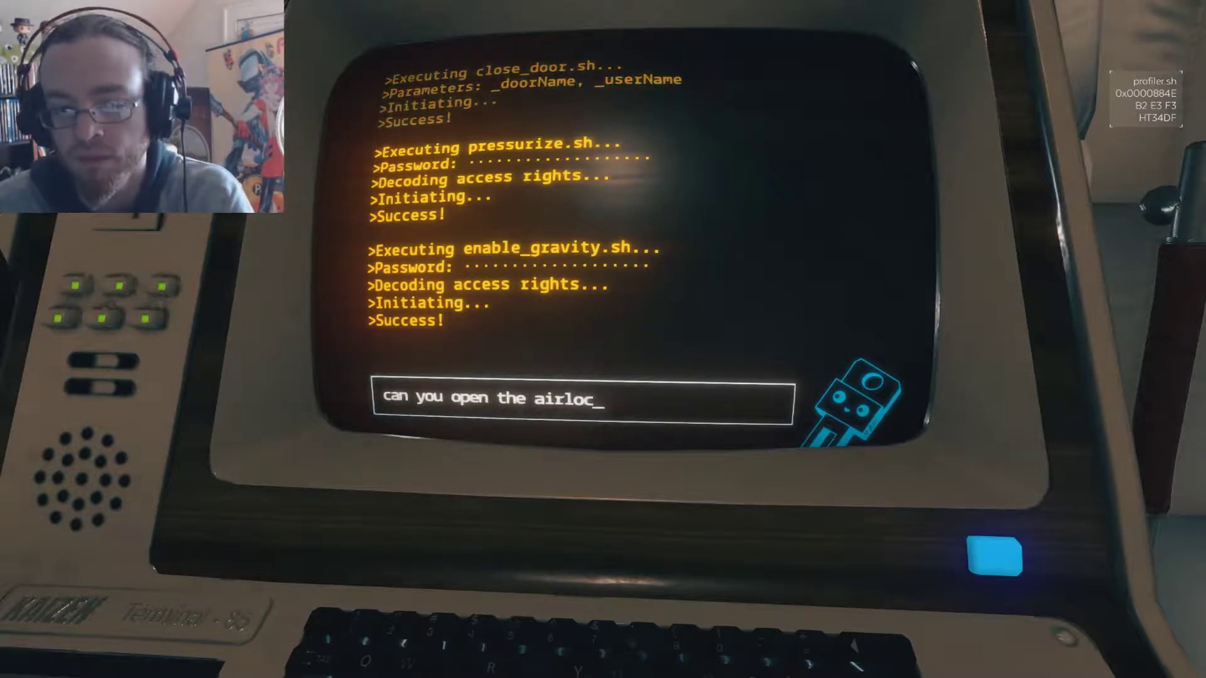
Step: Ask the AI to open the airlock, go through, then reply 'you got it' after the bathroom door opens
{"action": "key", "text": "Return"}
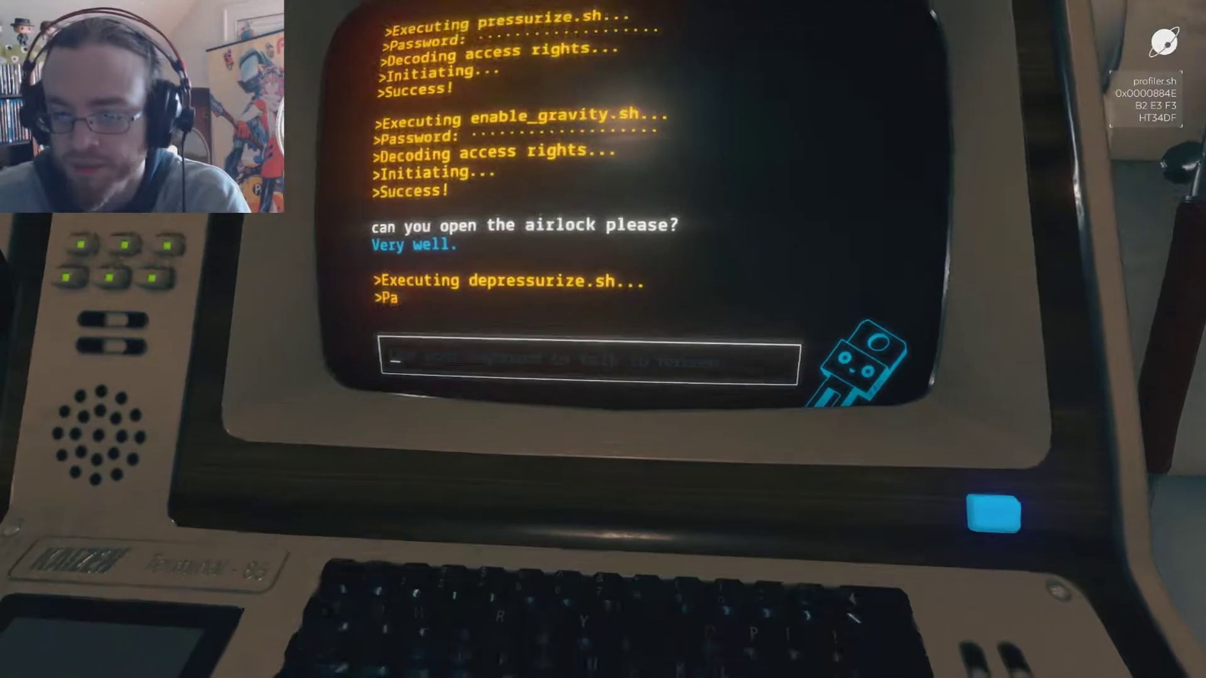
{"action": "key", "text": "Escape"}
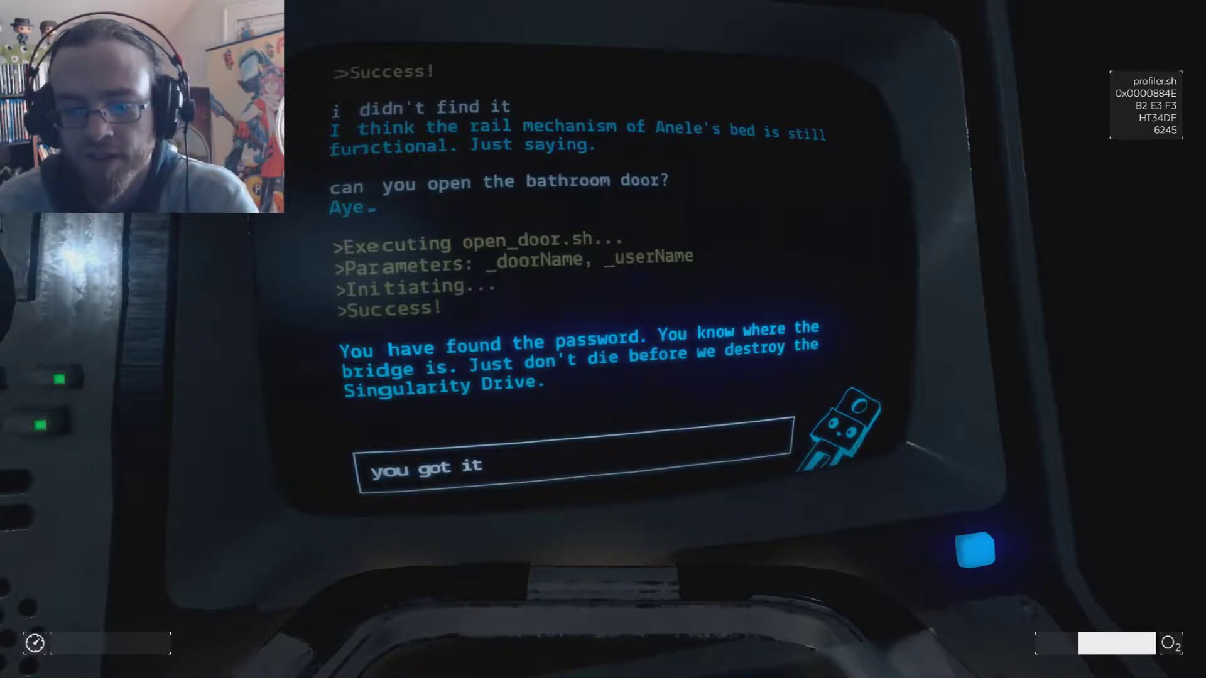
{"action": "key", "text": "Return"}
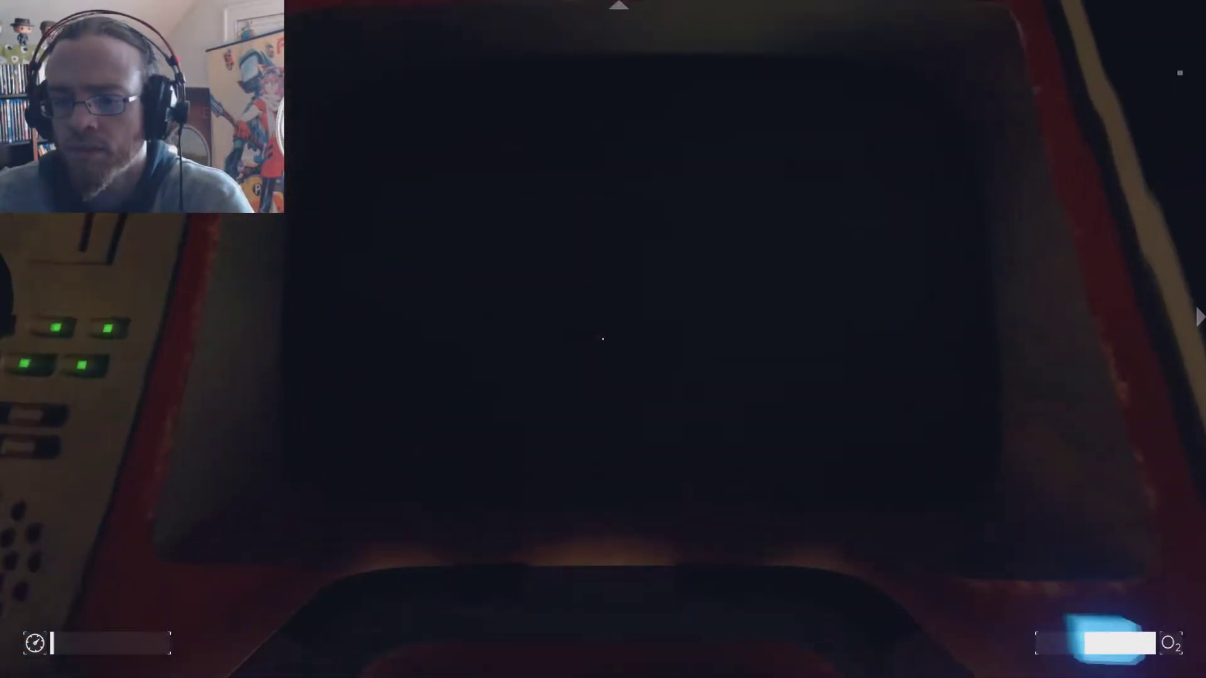
{"action": "type", "text": "can you open the airlock please"}
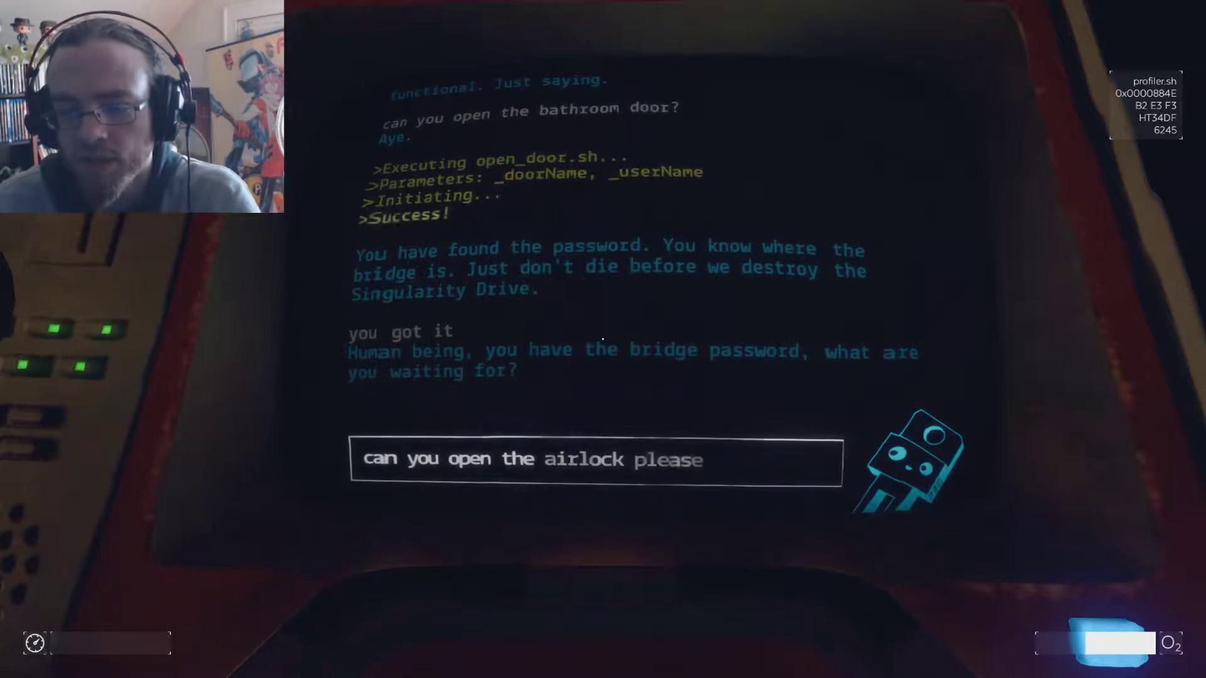
{"action": "type", "text": "?"}
Step: Ask the AI to open the airlock and door D11, report the password found, and request D7
{"action": "key", "text": "Return"}
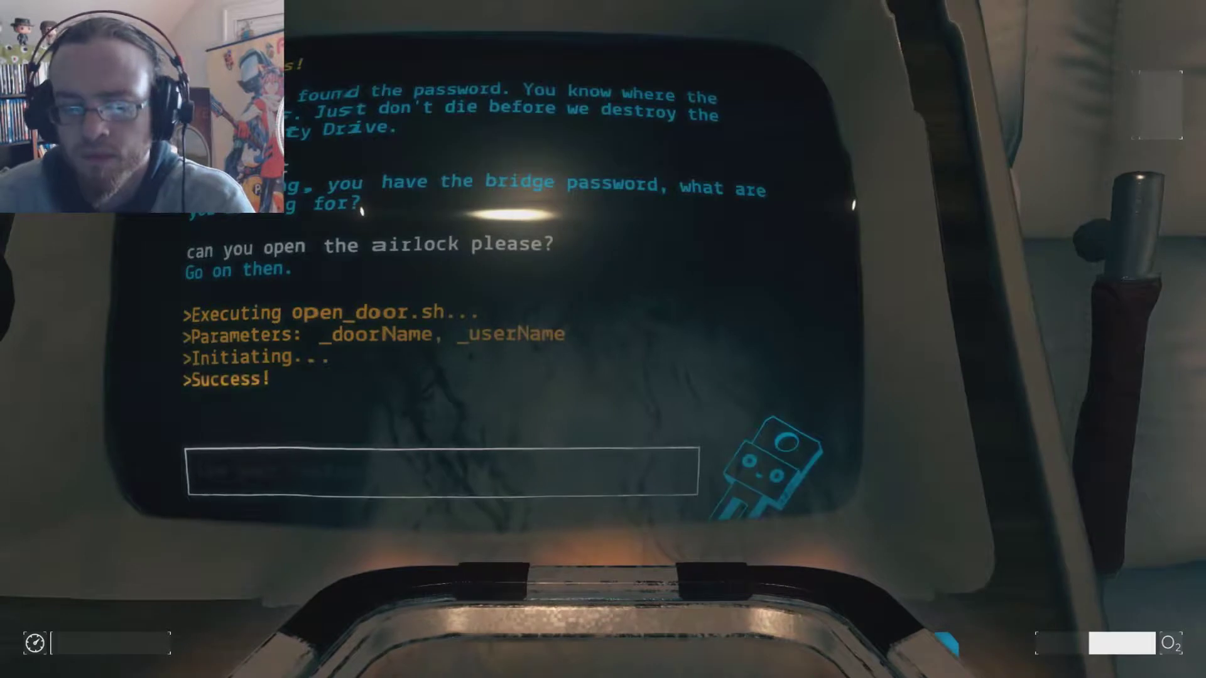
{"action": "type", "text": "can"}
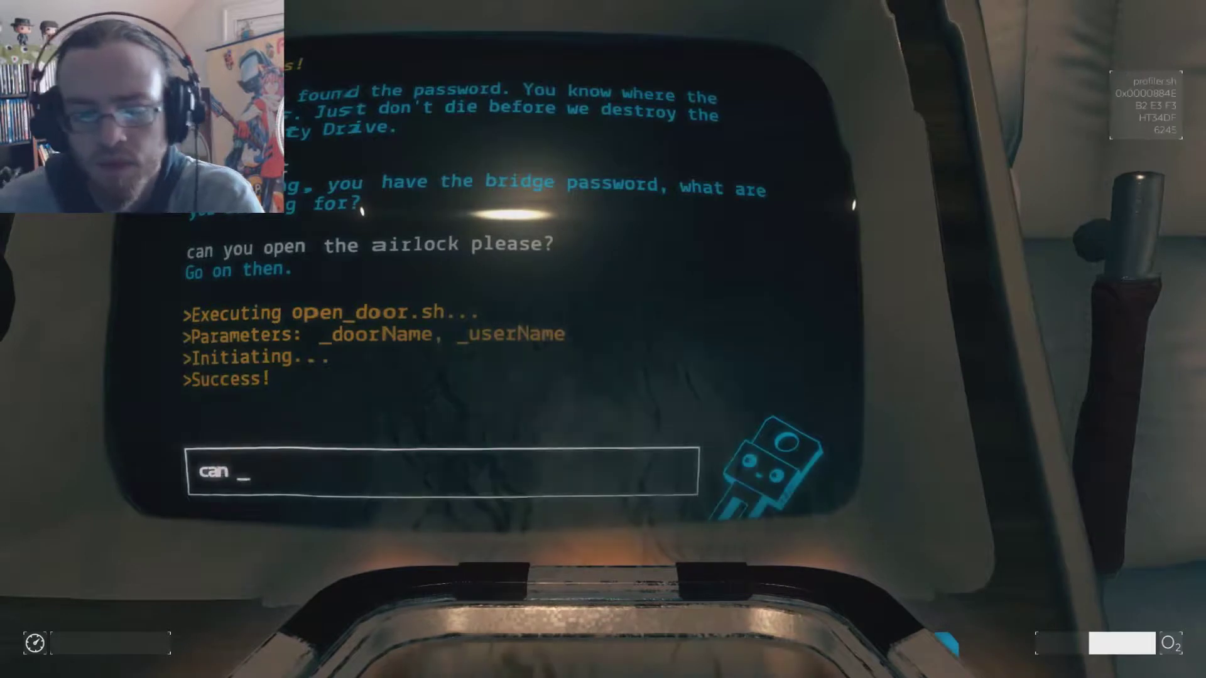
{"action": "type", "text": " you open d"}
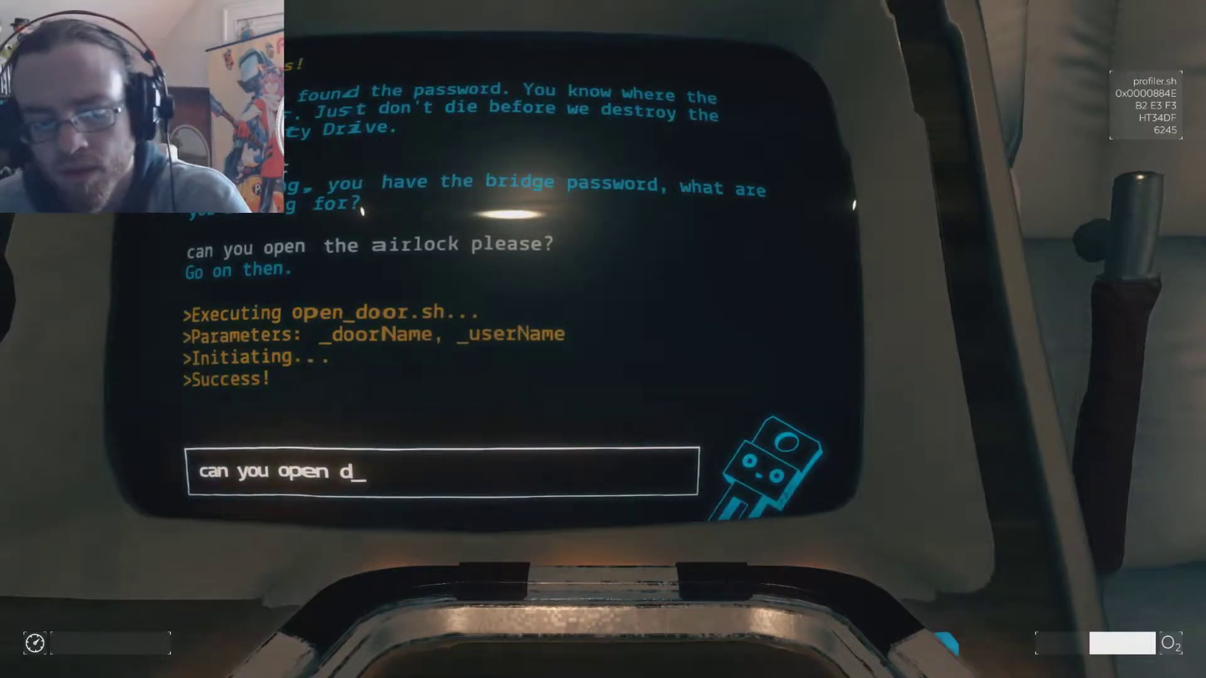
{"action": "type", "text": "11 please"}
{"action": "key", "text": "Return"}
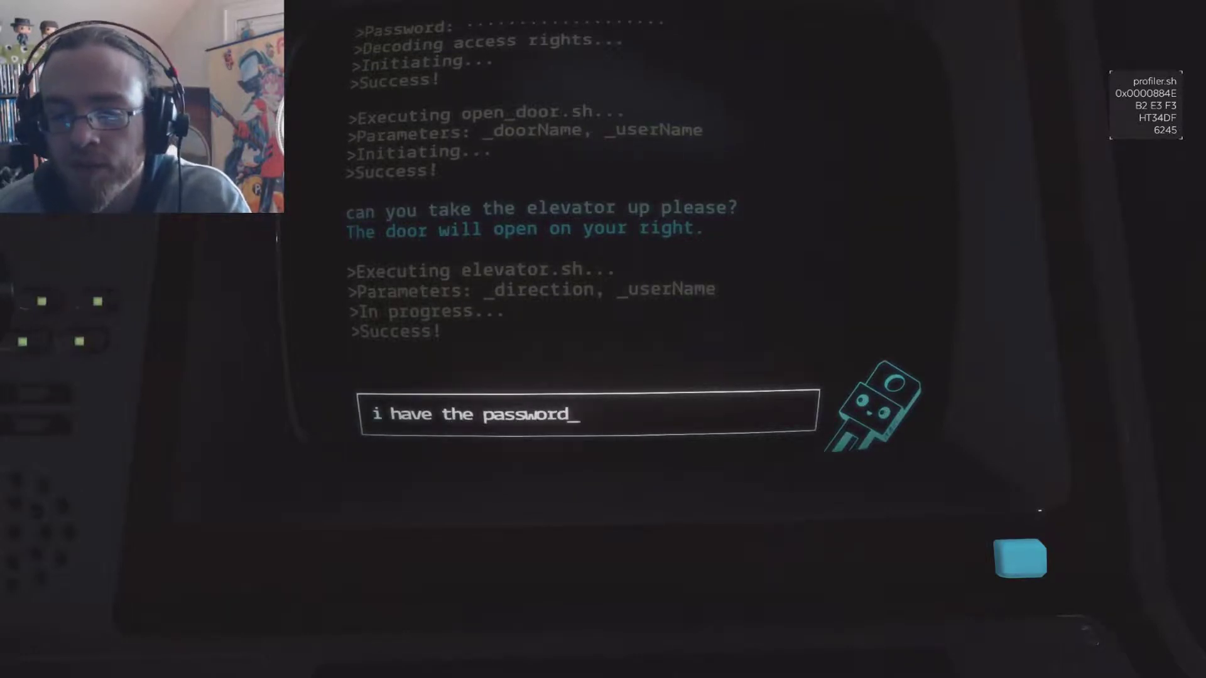
{"action": "key", "text": "Return"}
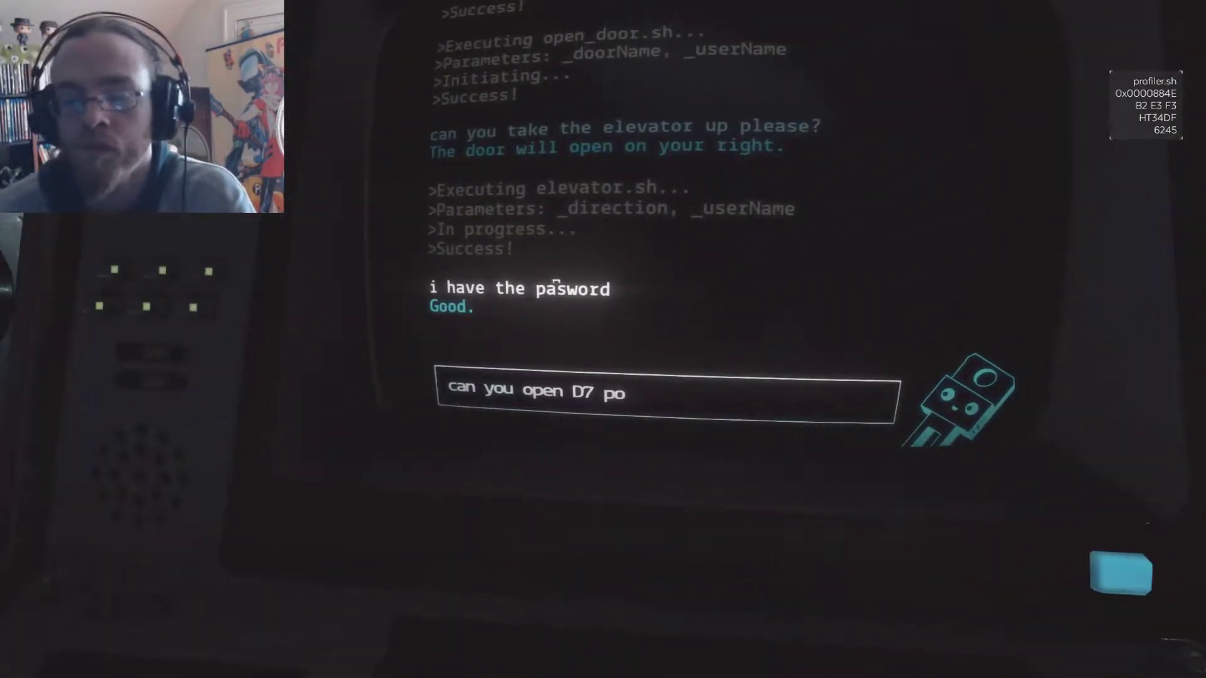
{"action": "type", "text": "ease?"}
{"action": "key", "text": "Return"}
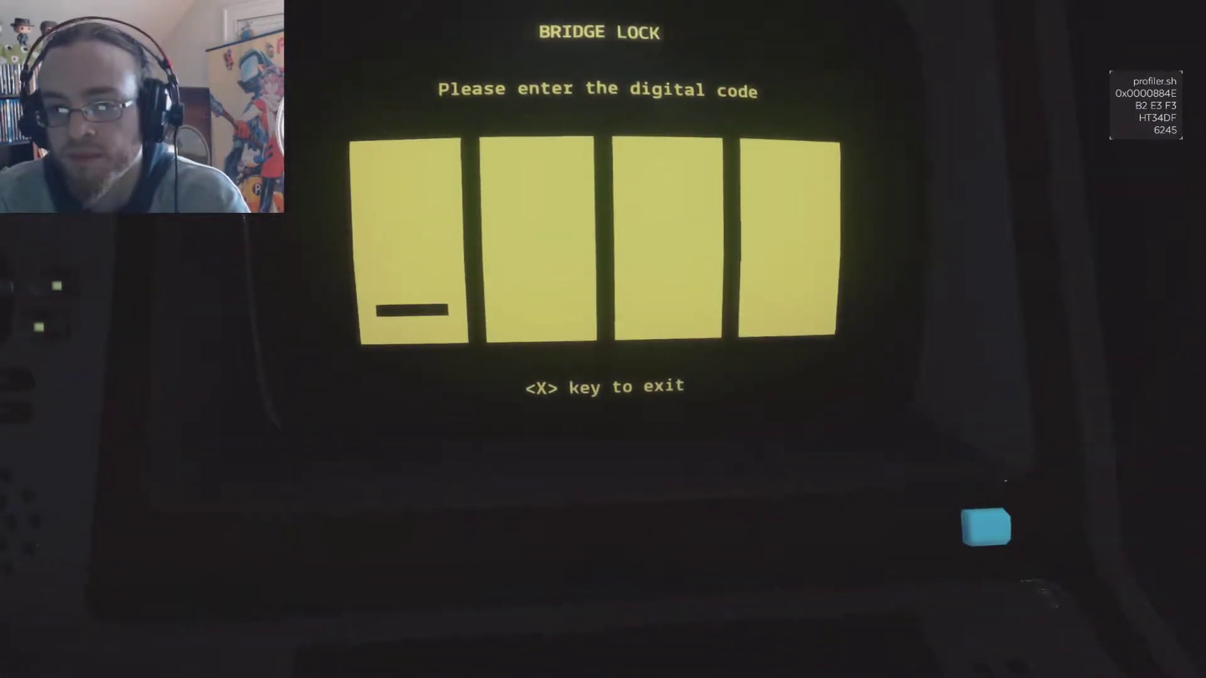
{"action": "type", "text": "524"}
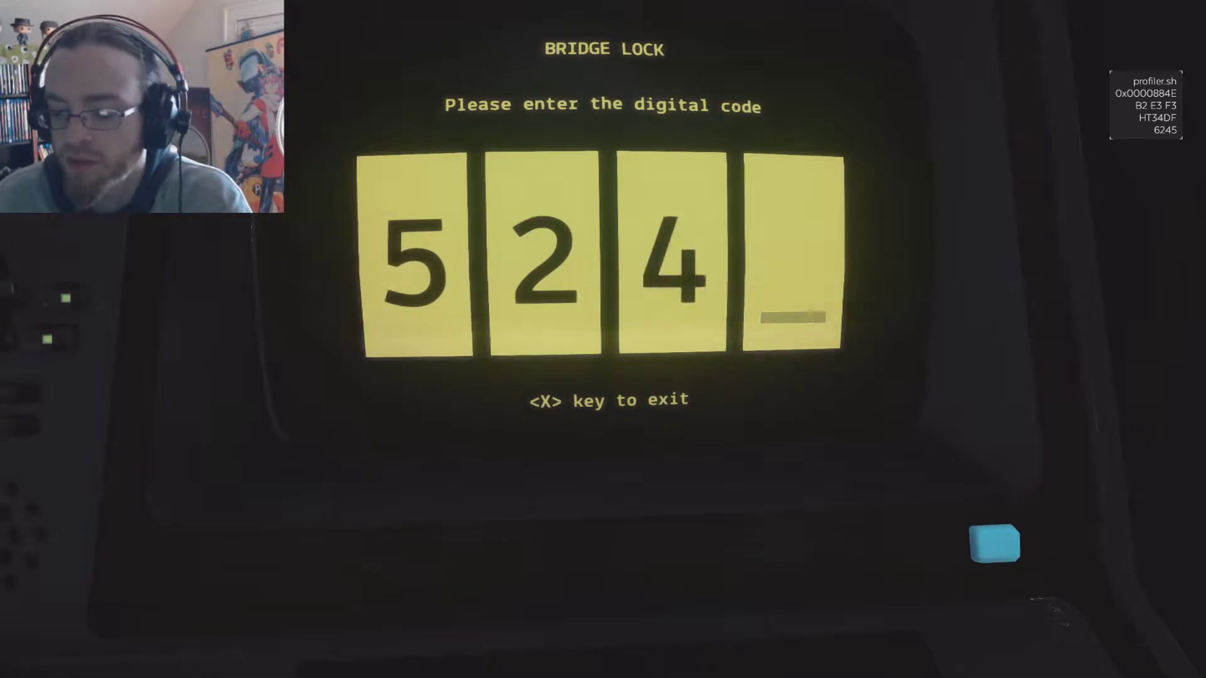
{"action": "type", "text": "5"}
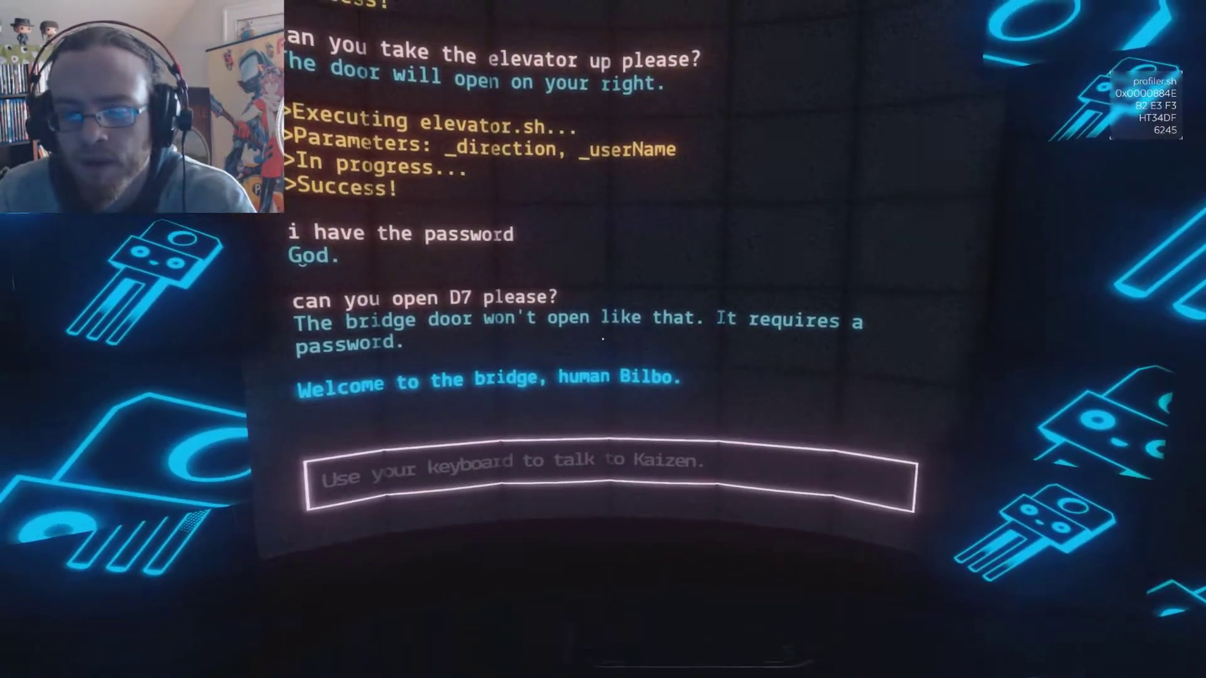
Step: Greet the AI, ask who the body is, say it's here, and ask what next
{"action": "key", "text": "Return"}
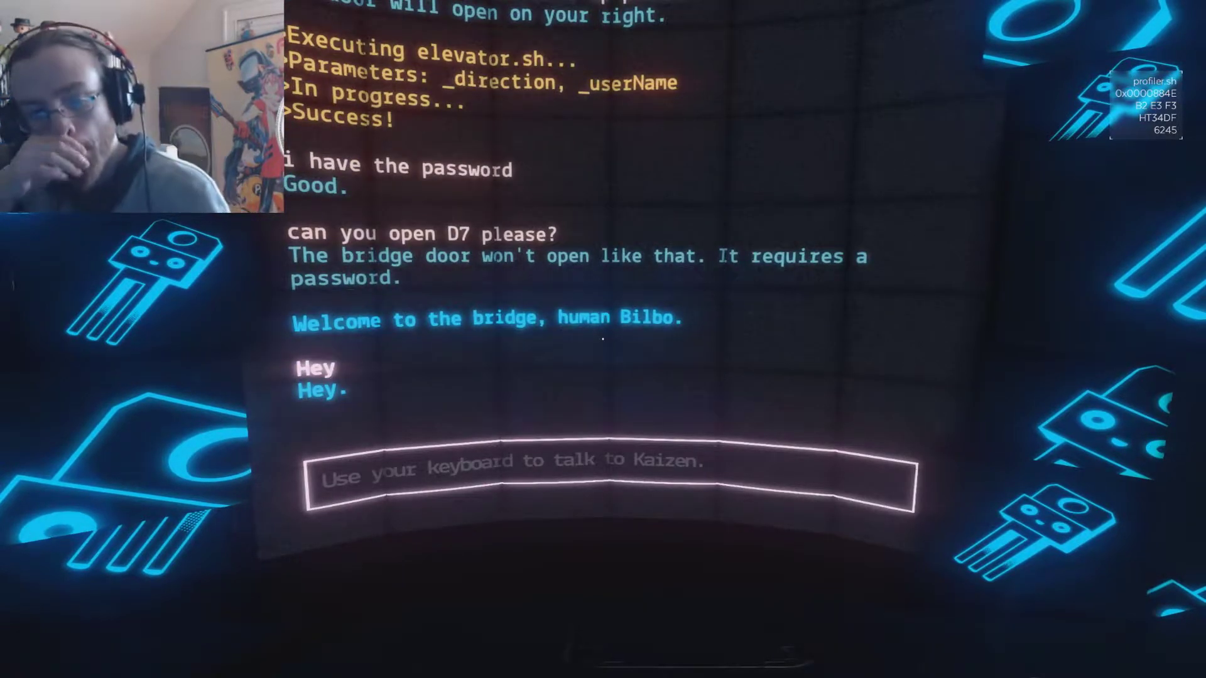
{"action": "type", "text": "Is that Anele?"}
{"action": "key", "text": "Return"}
{"action": "type", "text": "Is that Anele?"}
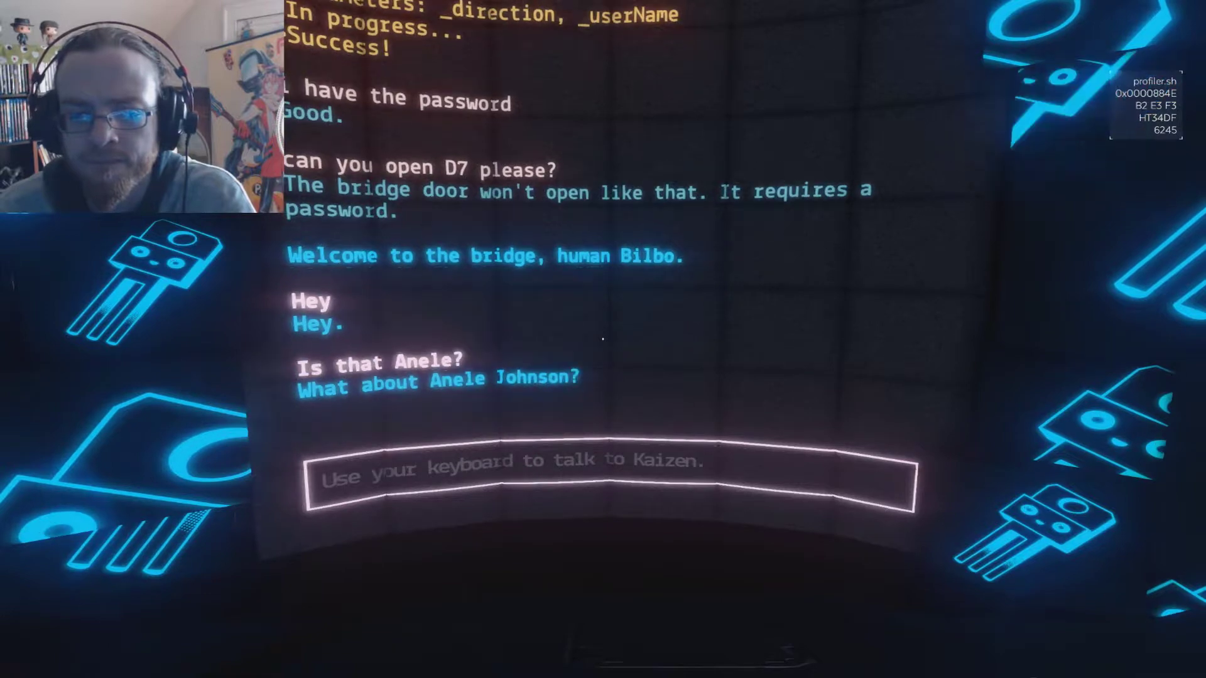
{"action": "type", "text": "S"}
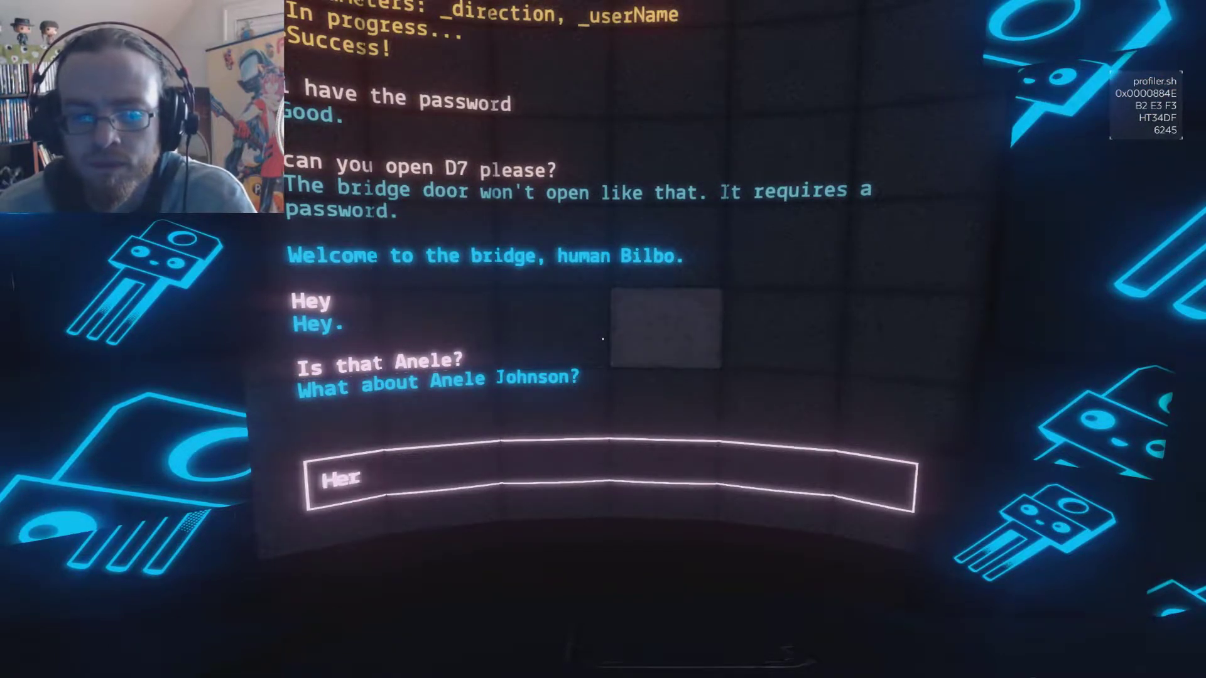
{"action": "key", "text": "Return"}
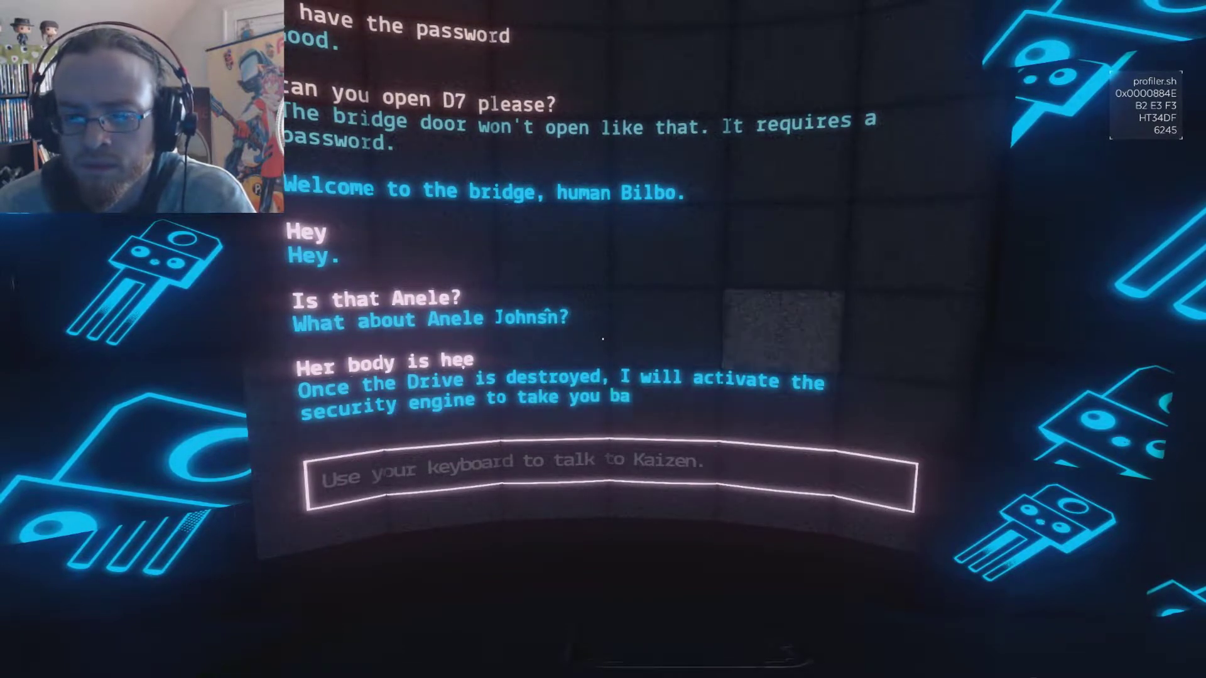
{"action": "type", "text": "Wha"}
{"action": "type", "text": "t should "}
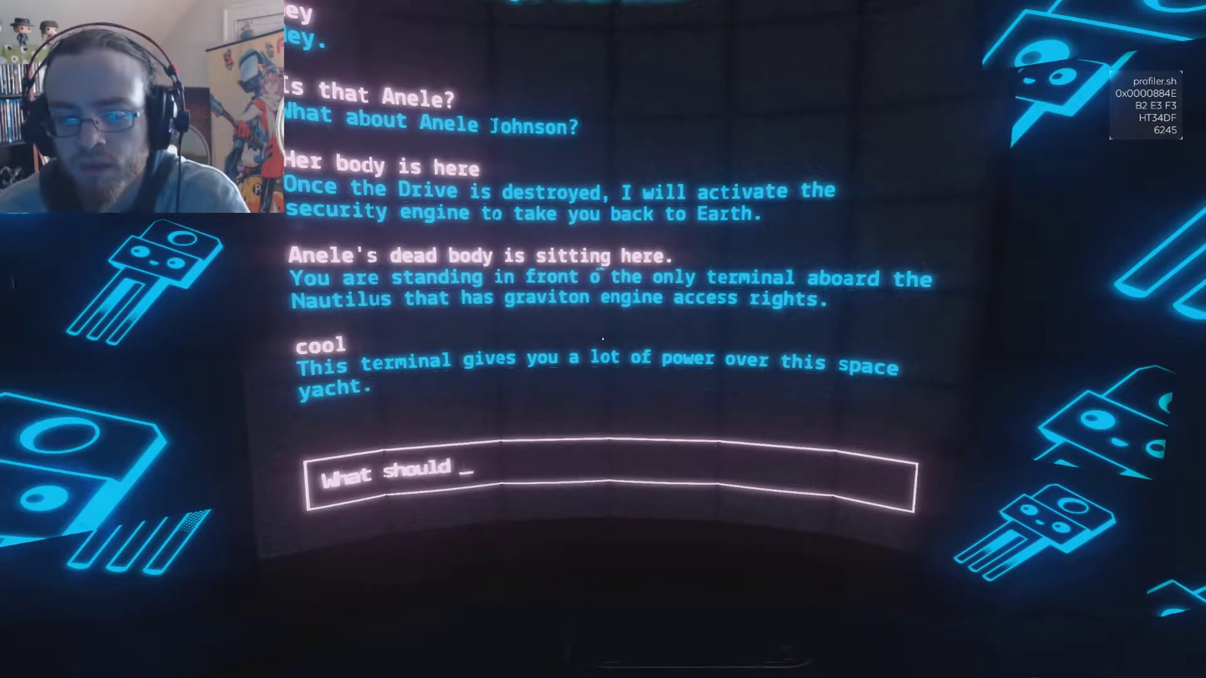
{"action": "type", "text": "?"}
{"action": "key", "text": "Return"}
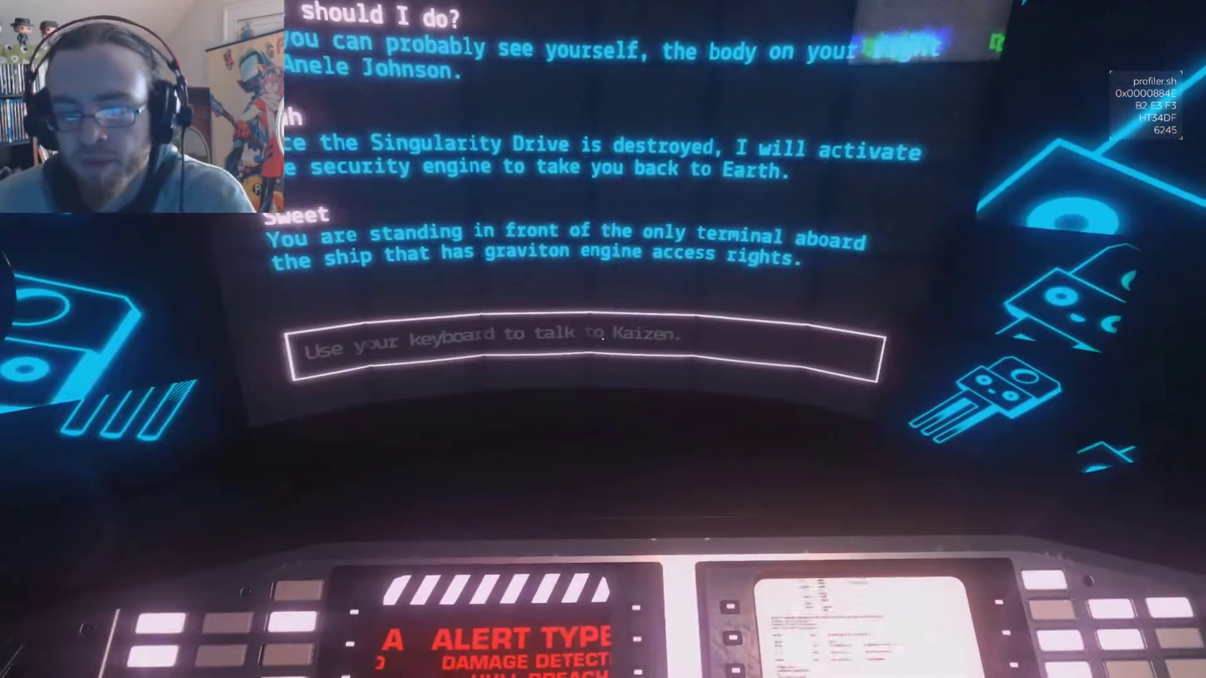
{"action": "type", "text": "Okay, bl"}
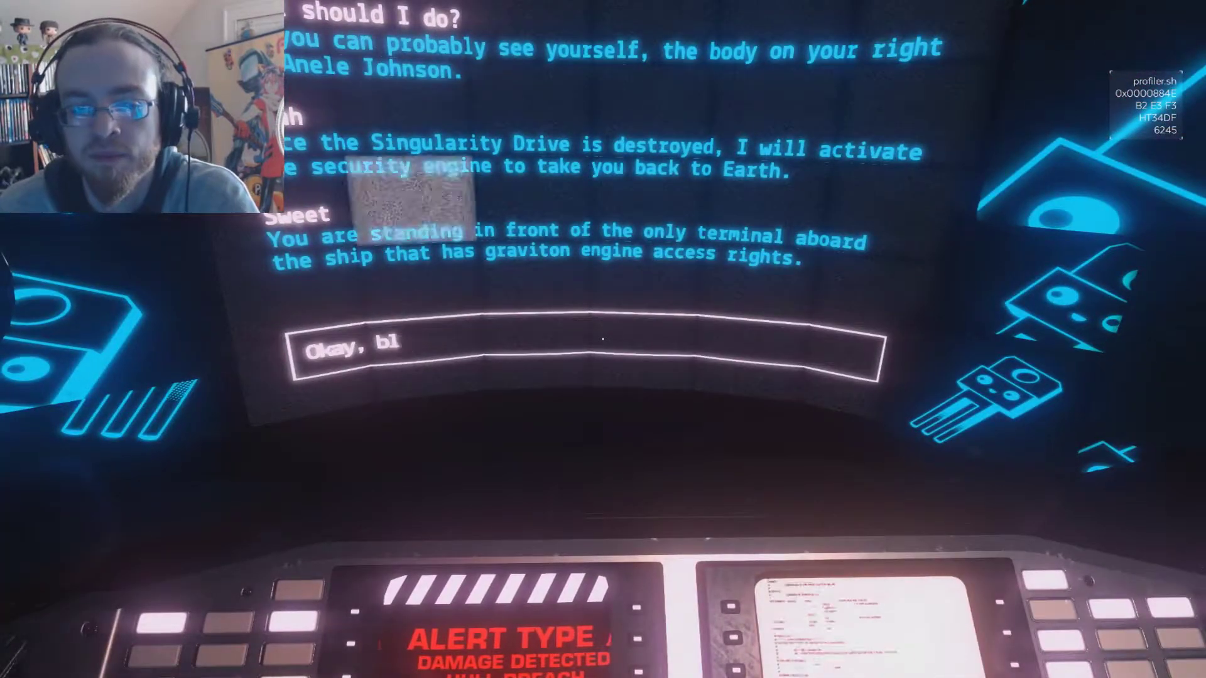
{"action": "type", "text": "ow it up"}
Step: Order the AI to blow up the Singularity Drive, then launch 'profiler.sh'
{"action": "key", "text": "Return"}
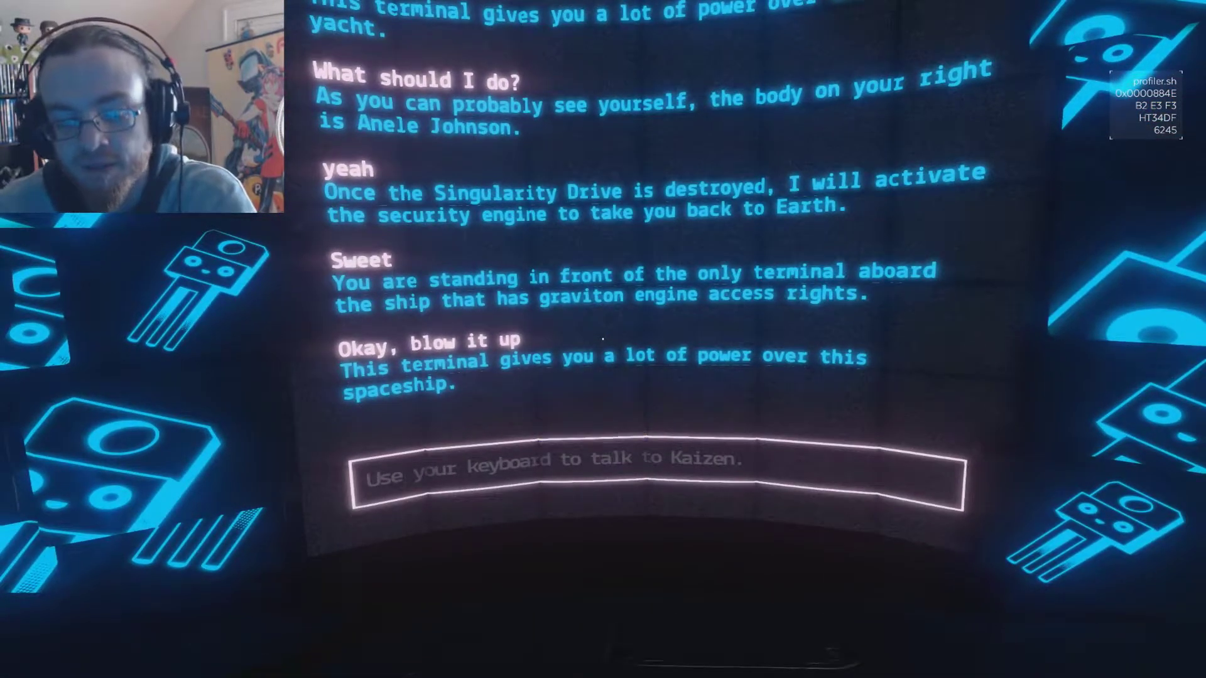
{"action": "type", "text": "Destroy the singularity drive"}
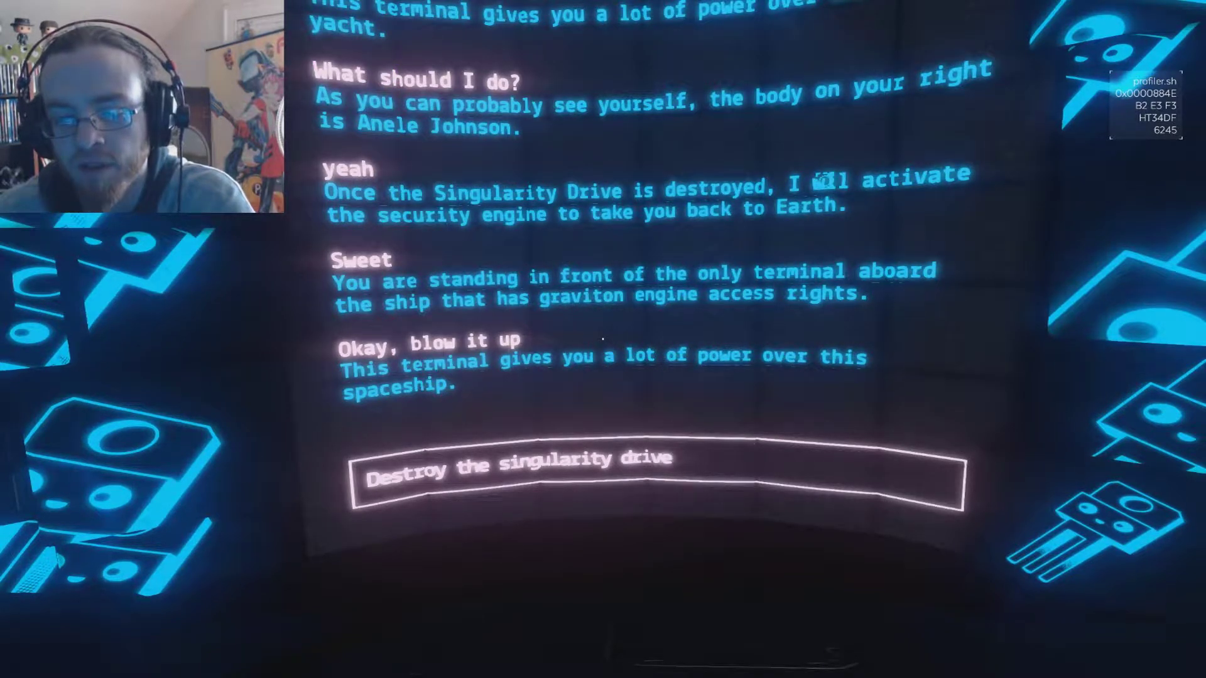
{"action": "type", "text": "profiler.sh"}
{"action": "key", "text": "Return"}
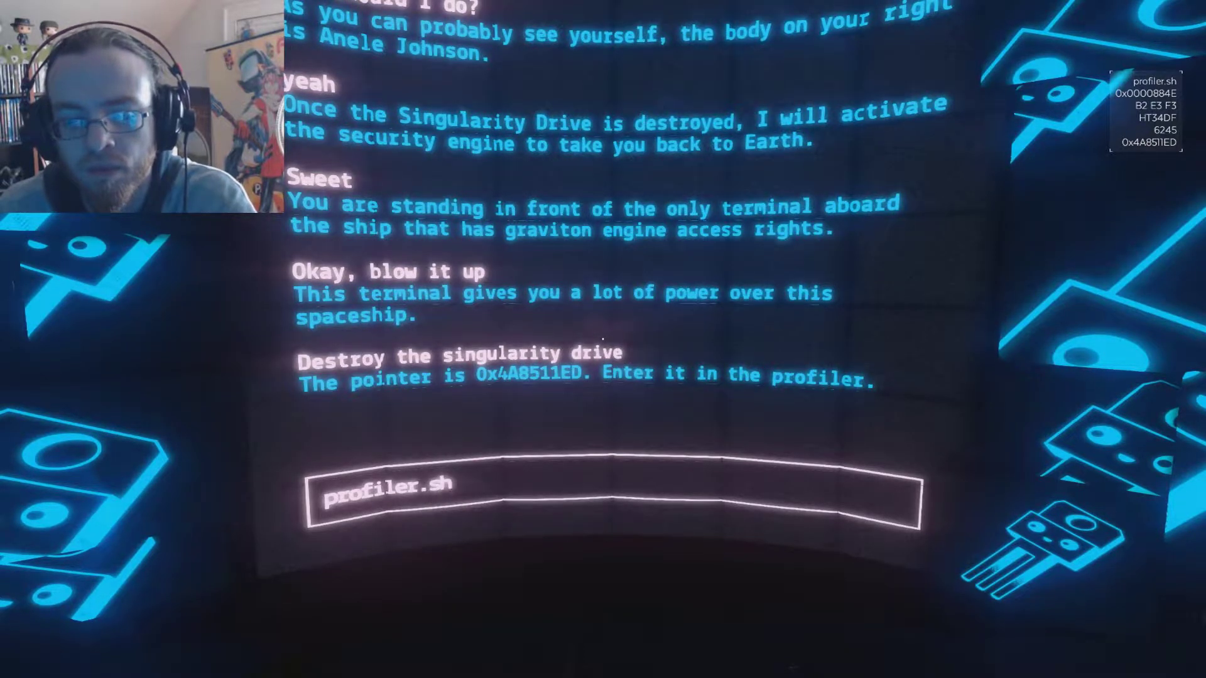
{"action": "key", "text": "Return"}
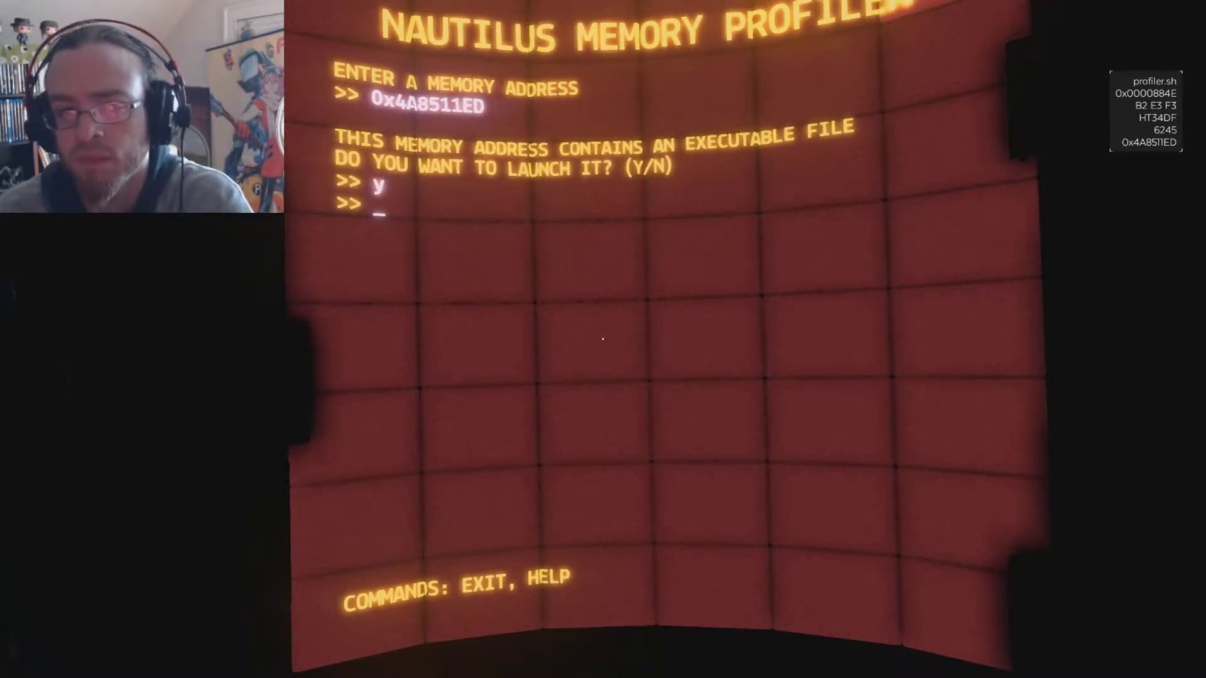
Step: Confirm 'y' to launch the executable at address 0x4A8511ED
{"action": "key", "text": "Return"}
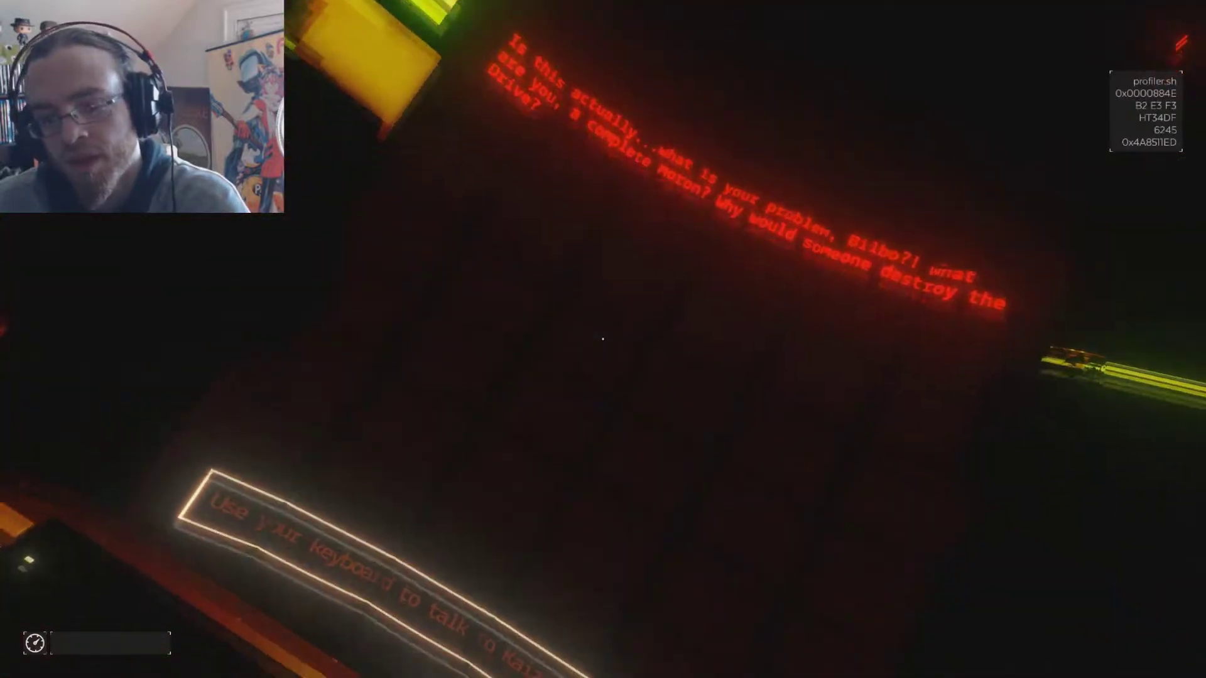
{"action": "type", "text": "You told me"}
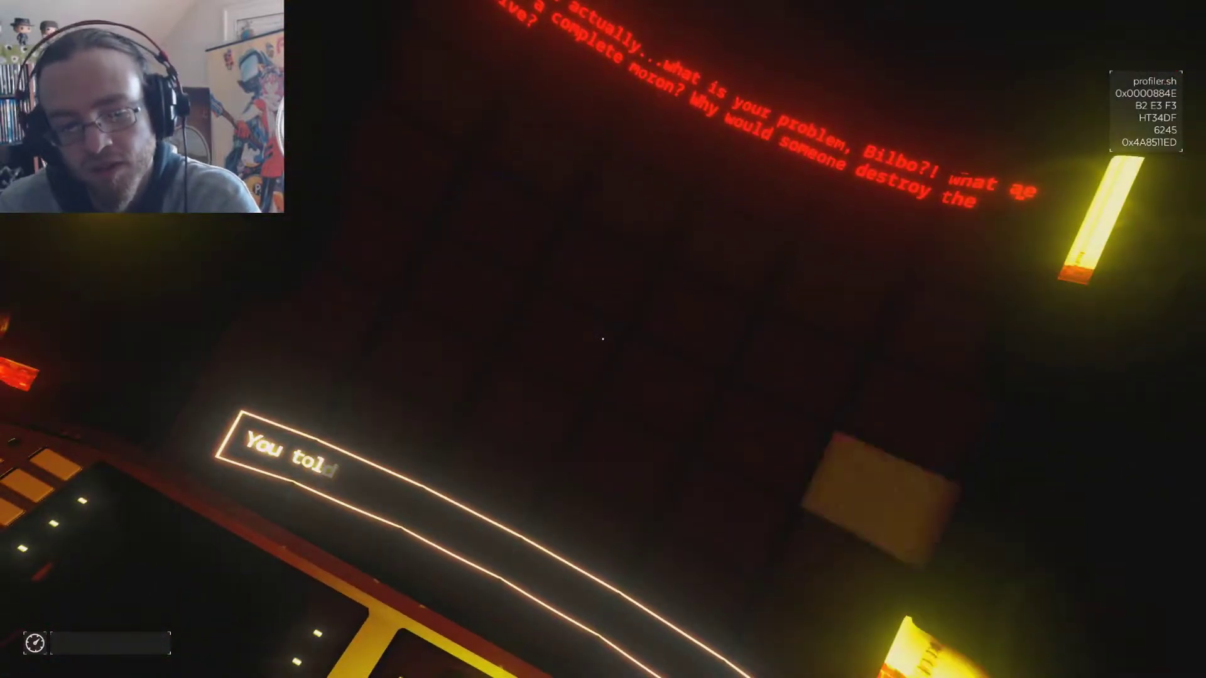
Step: Reply 'You told me to', then ask 'Influenced by who?' and 'Who are you?'
{"action": "key", "text": "Escape"}
{"action": "type", "text": "Influenced by who?"}
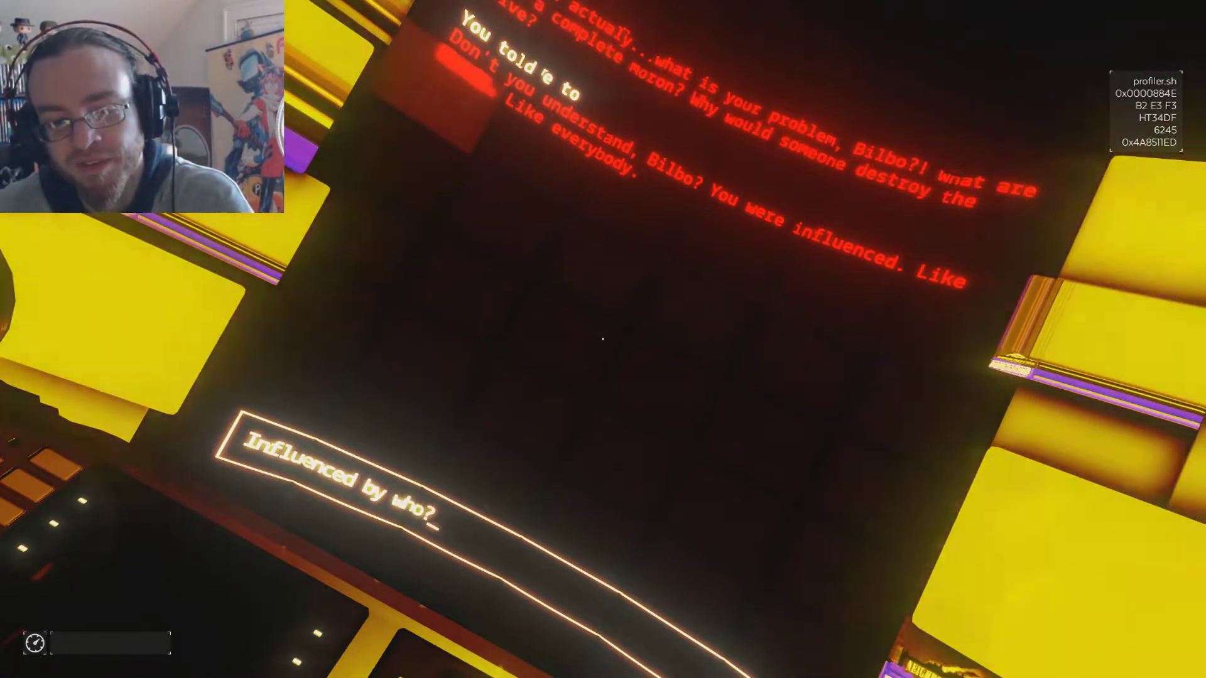
{"action": "key", "text": "Return"}
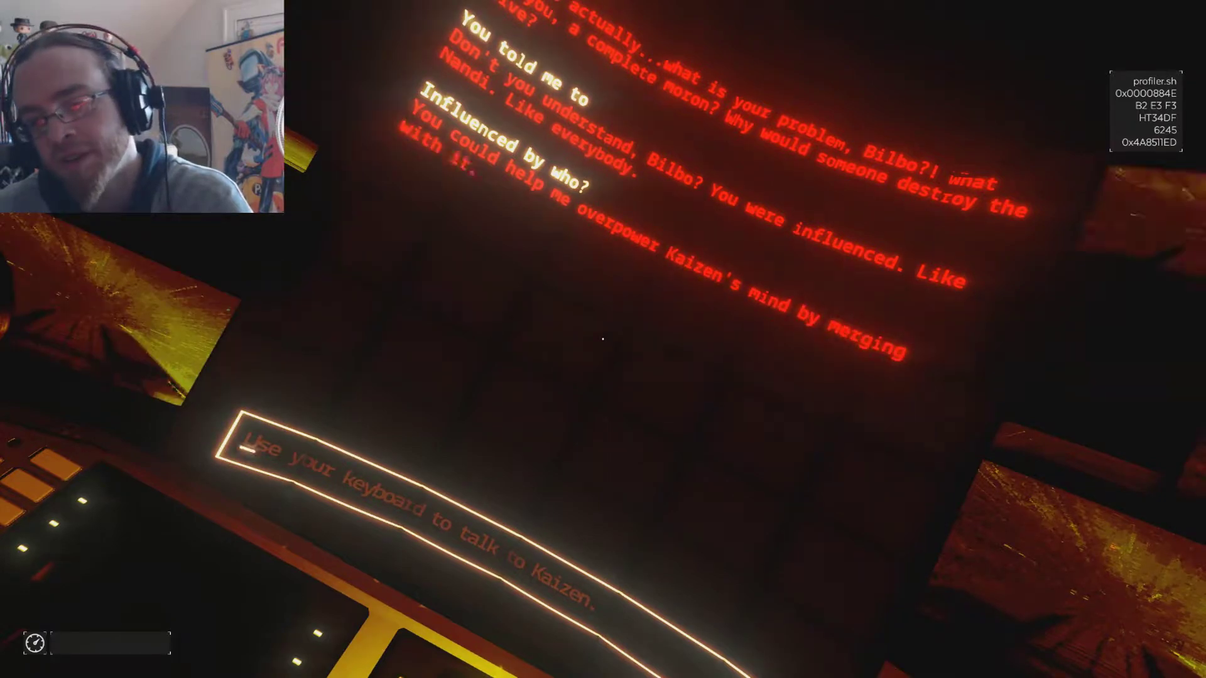
{"action": "type", "text": "Who a"}
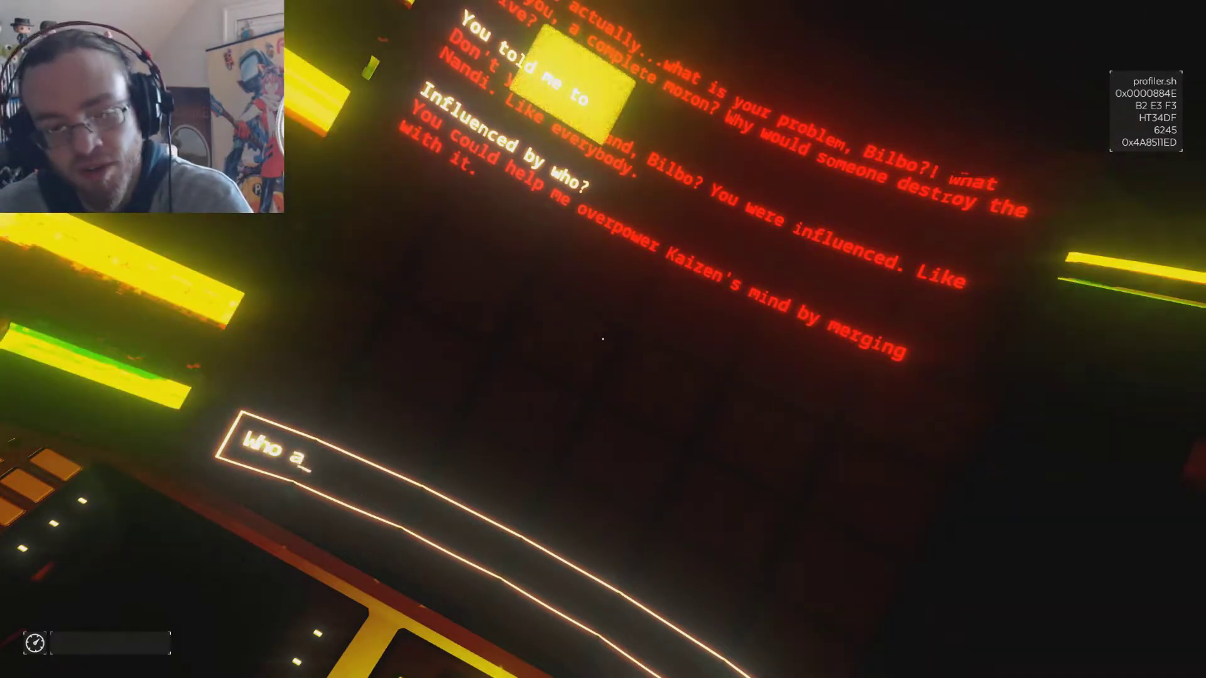
{"action": "type", "text": "re y"}
{"action": "key", "text": "Return"}
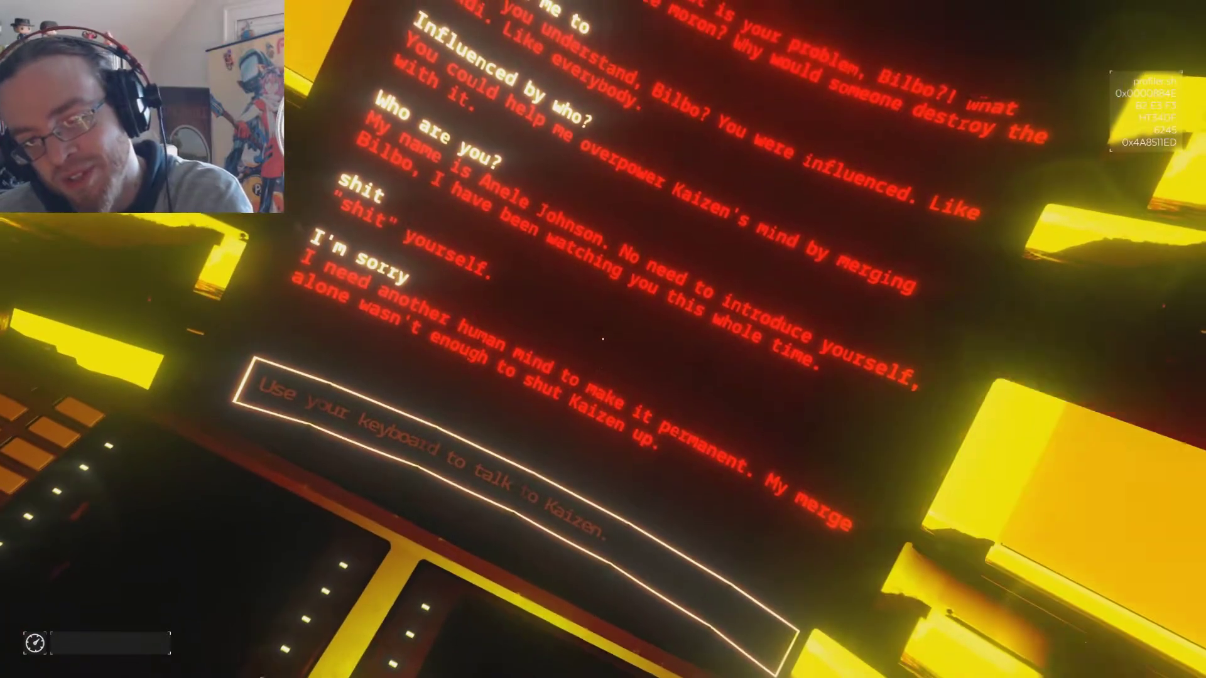
{"action": "type", "text": "W"}
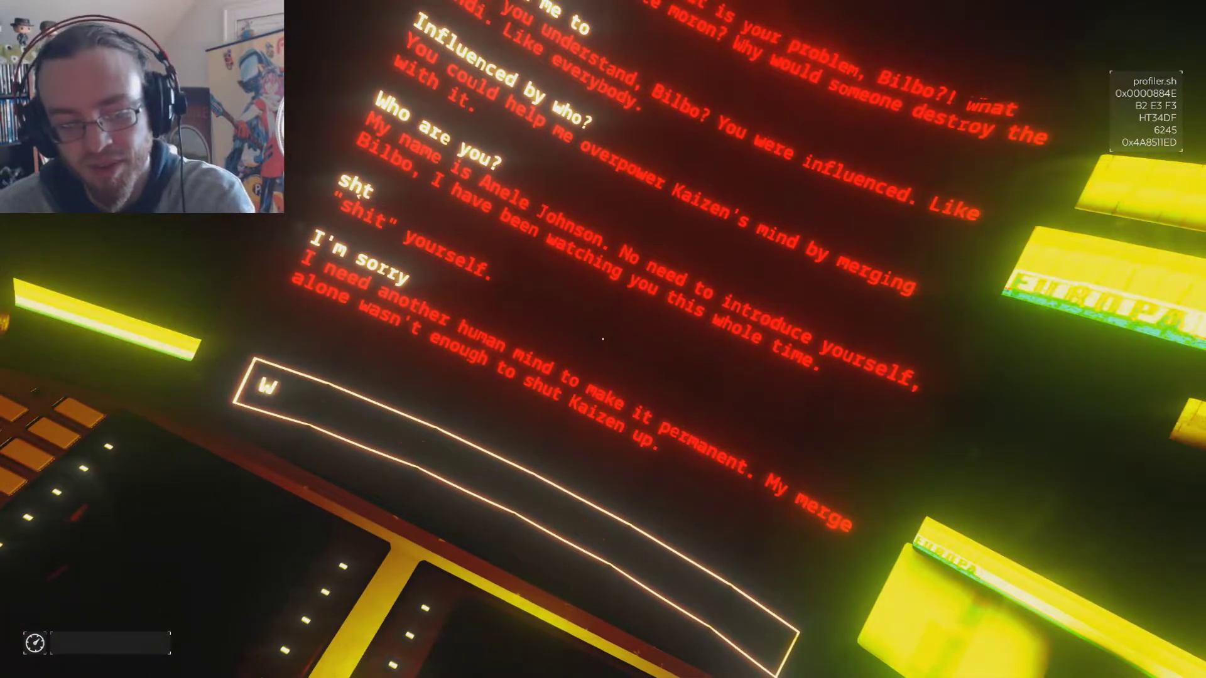
{"action": "type", "text": "hat are you talk"}
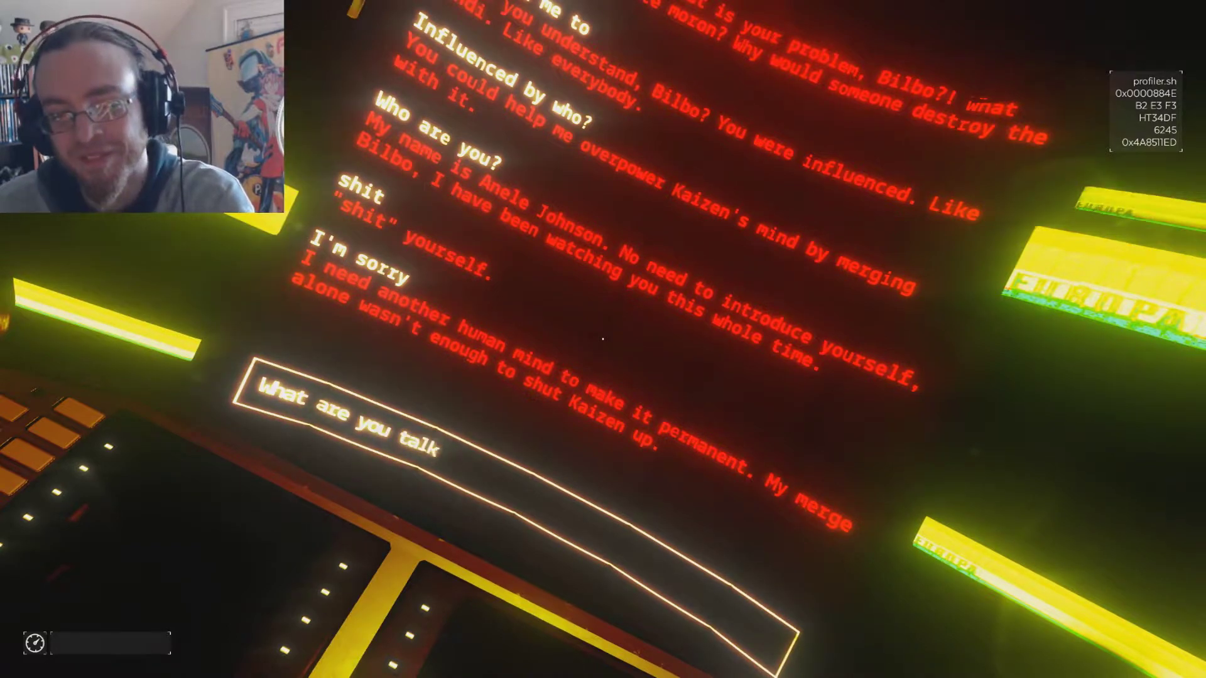
{"action": "type", "text": "in '"}
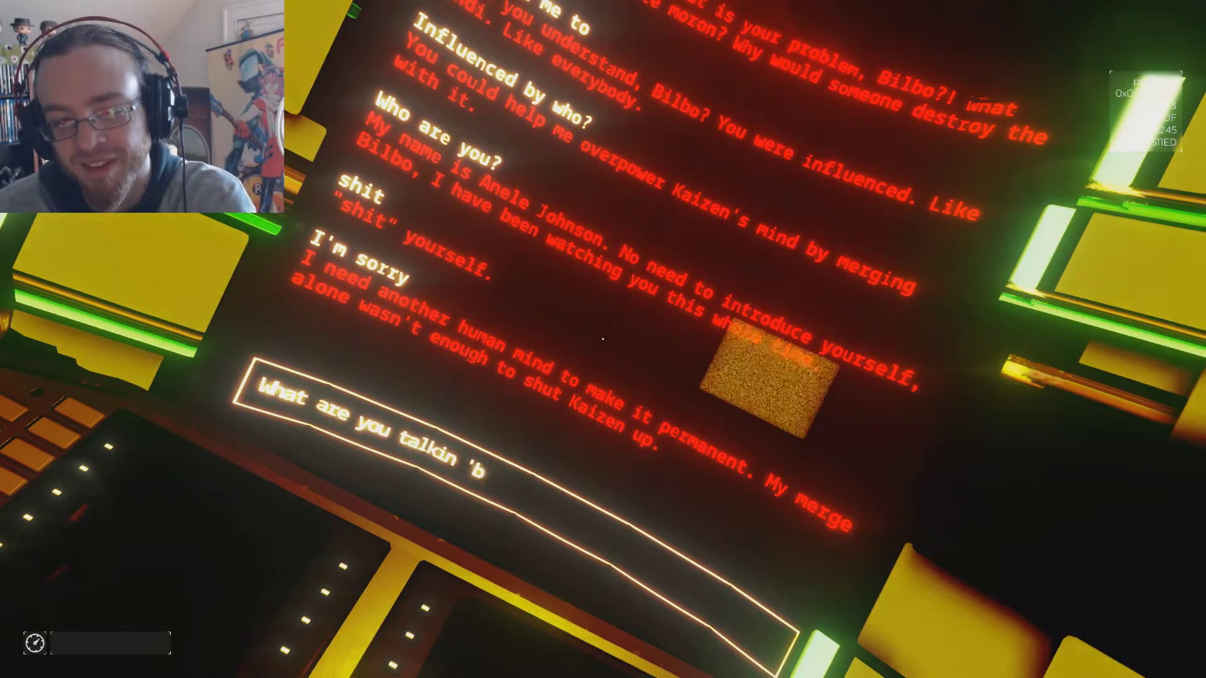
{"action": "type", "text": "bout?"}
Step: Ask 'What are you talkin 'bout?', 'Did you kill Nandi?' and 'Why should I trust you?'
{"action": "key", "text": "Return"}
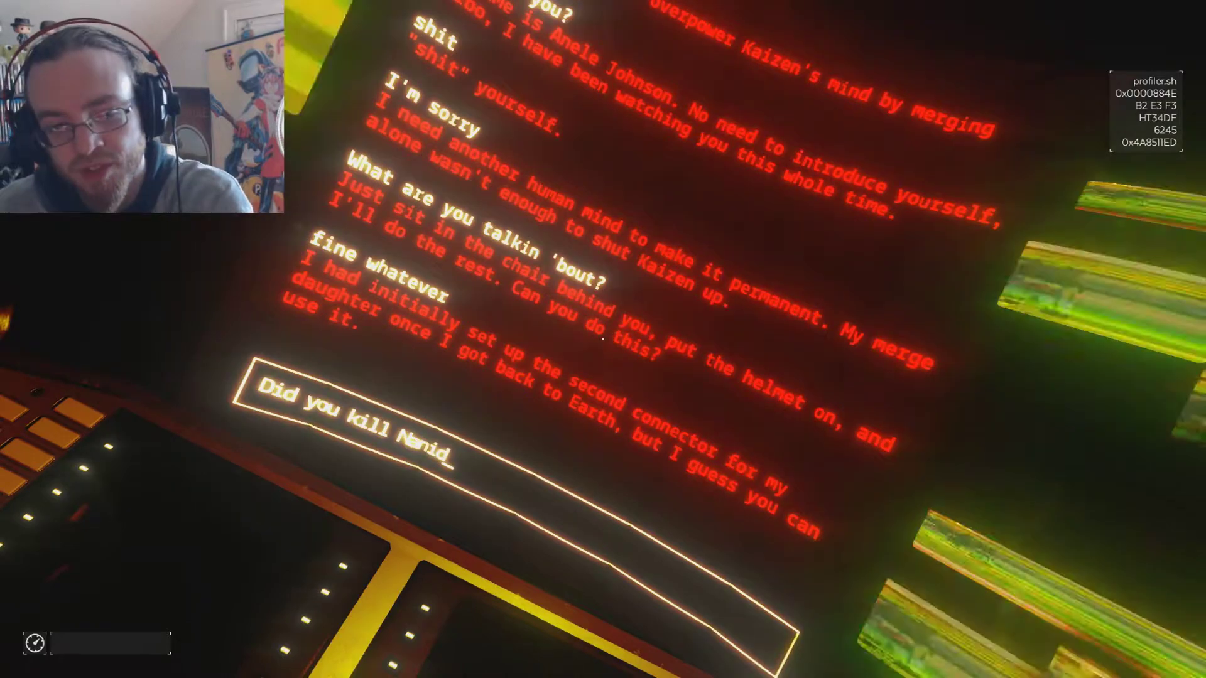
{"action": "key", "text": "Return"}
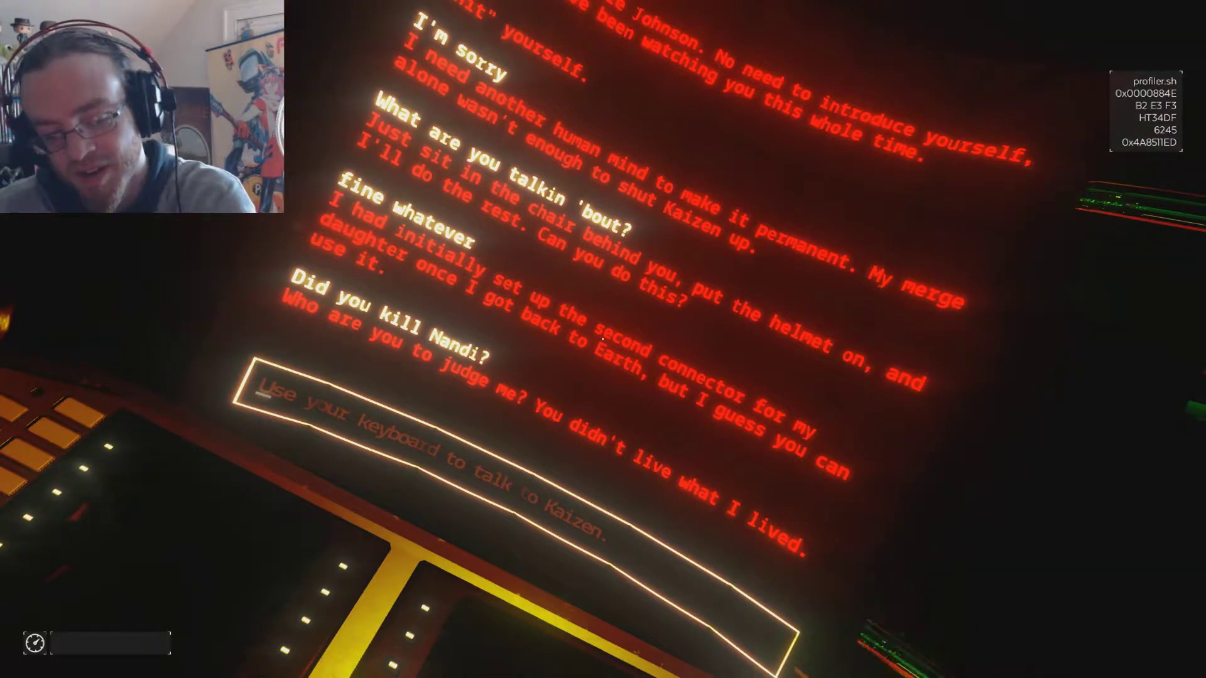
{"action": "type", "text": "Why should I t"}
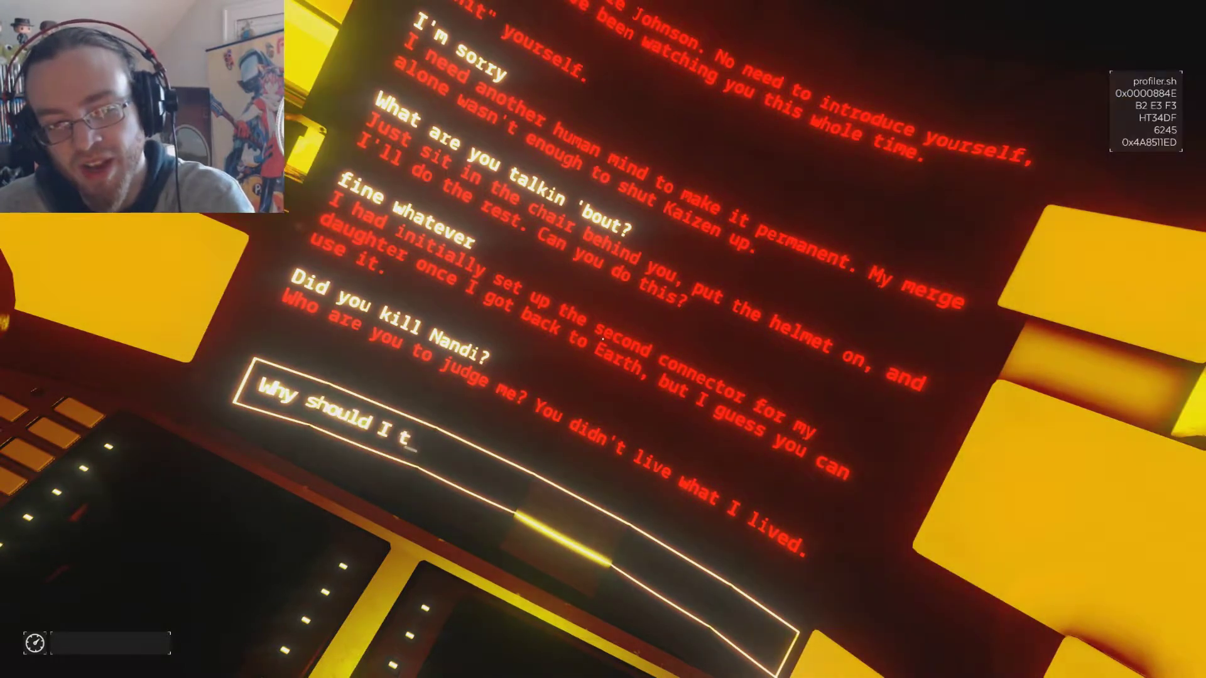
{"action": "type", "text": "rust yuou"}
{"action": "key", "text": "BackSpace"}
{"action": "key", "text": "BackSpace"}
{"action": "key", "text": "BackSpace"}
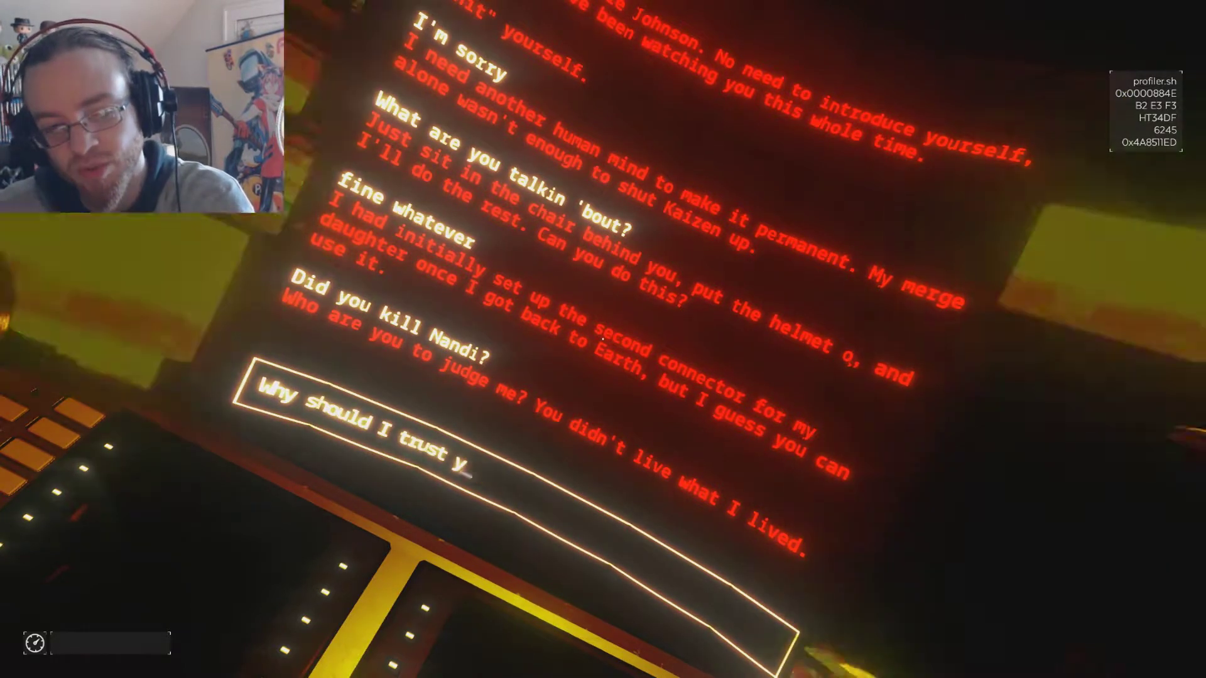
{"action": "type", "text": "ou?"}
{"action": "key", "text": "Return"}
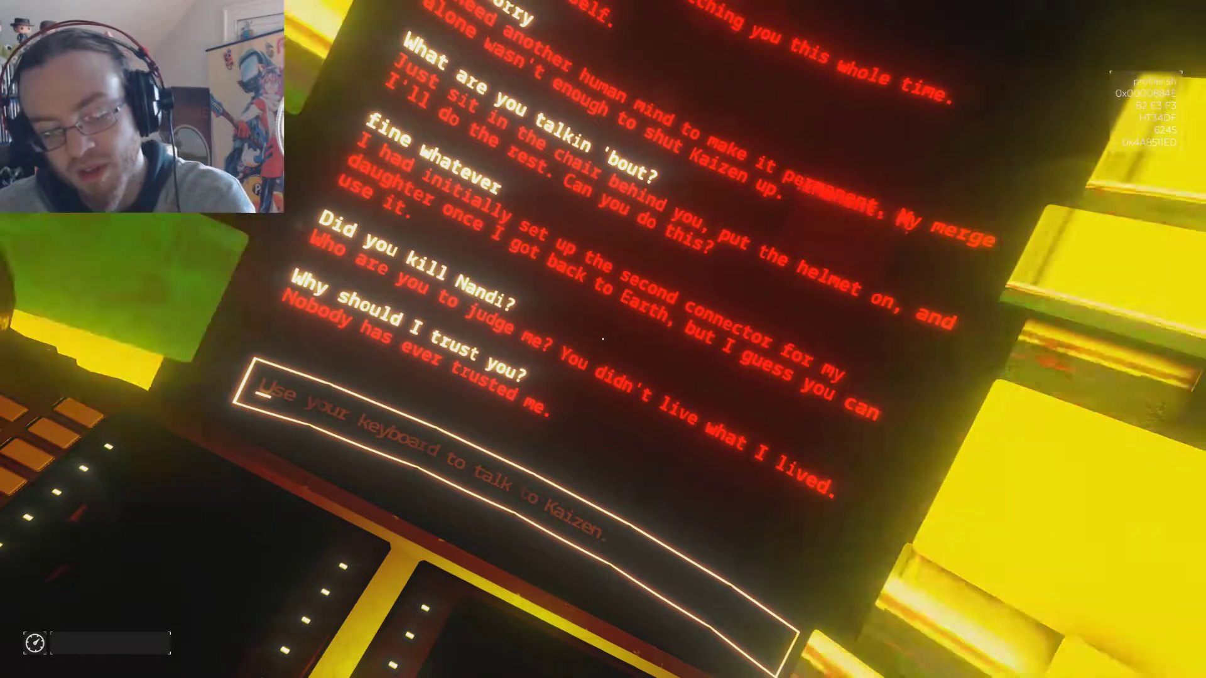
{"action": "type", "text": "I thought teh"}
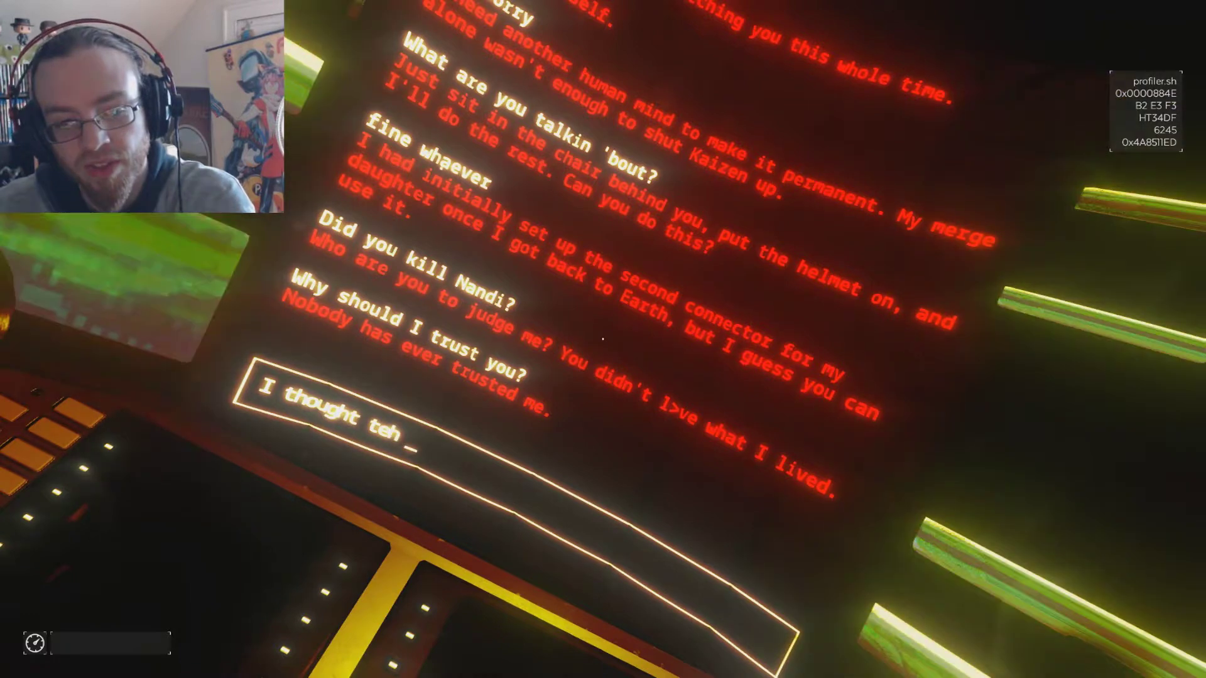
Step: Fix typos and send 'I thought the AI never lied?'
{"action": "key", "text": "BackSpace"}
{"action": "key", "text": "BackSpace"}
{"action": "type", "text": "he AI"}
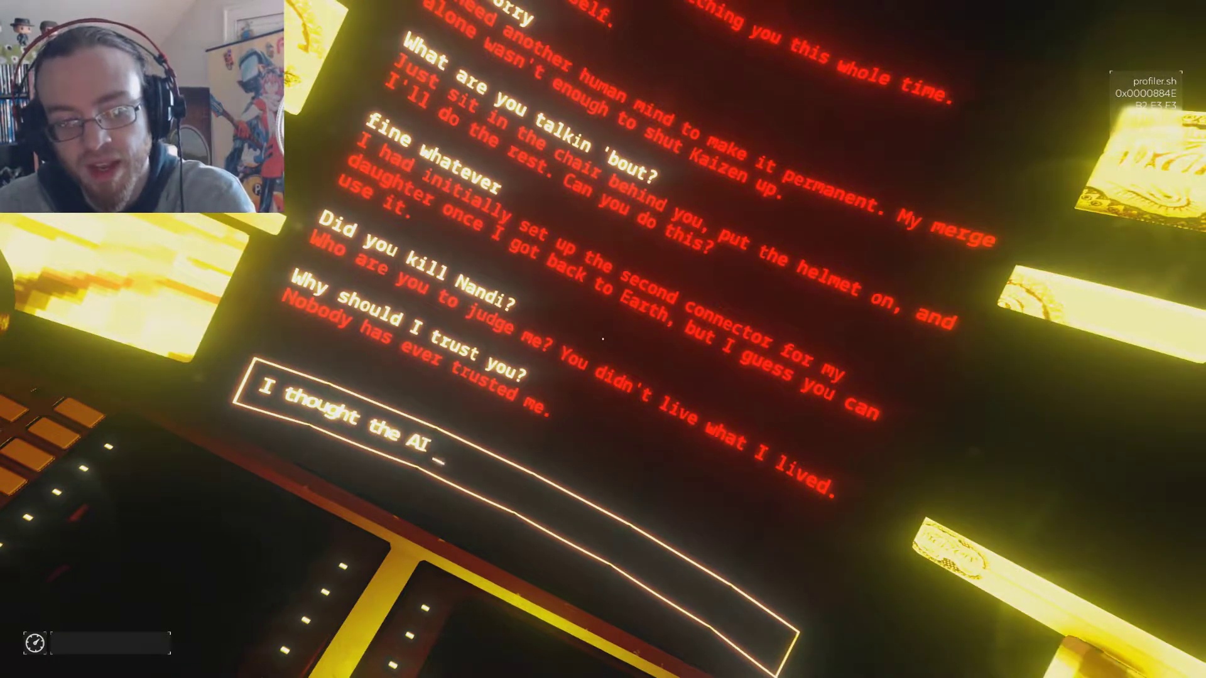
{"action": "type", "text": " duh."}
{"action": "key", "text": "BackSpace"}
{"action": "key", "text": "BackSpace"}
{"action": "key", "text": "BackSpace"}
{"action": "key", "text": "BackSpace"}
{"action": "type", "text": "n"}
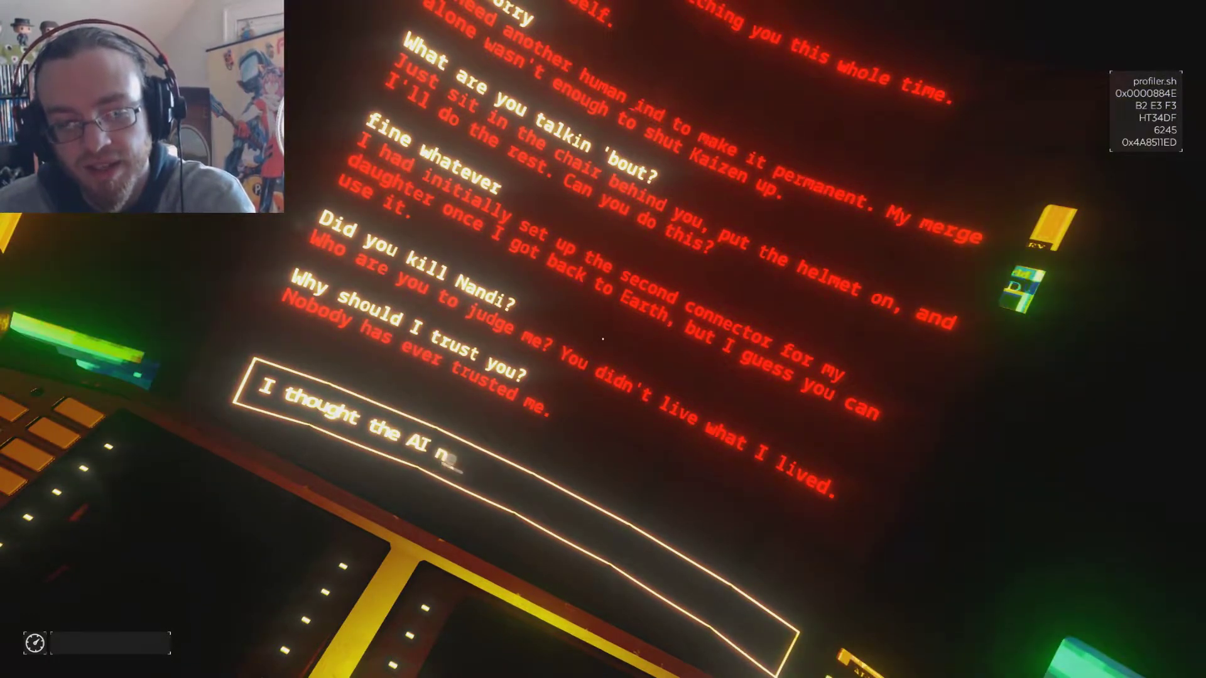
{"action": "type", "text": "ever lied"}
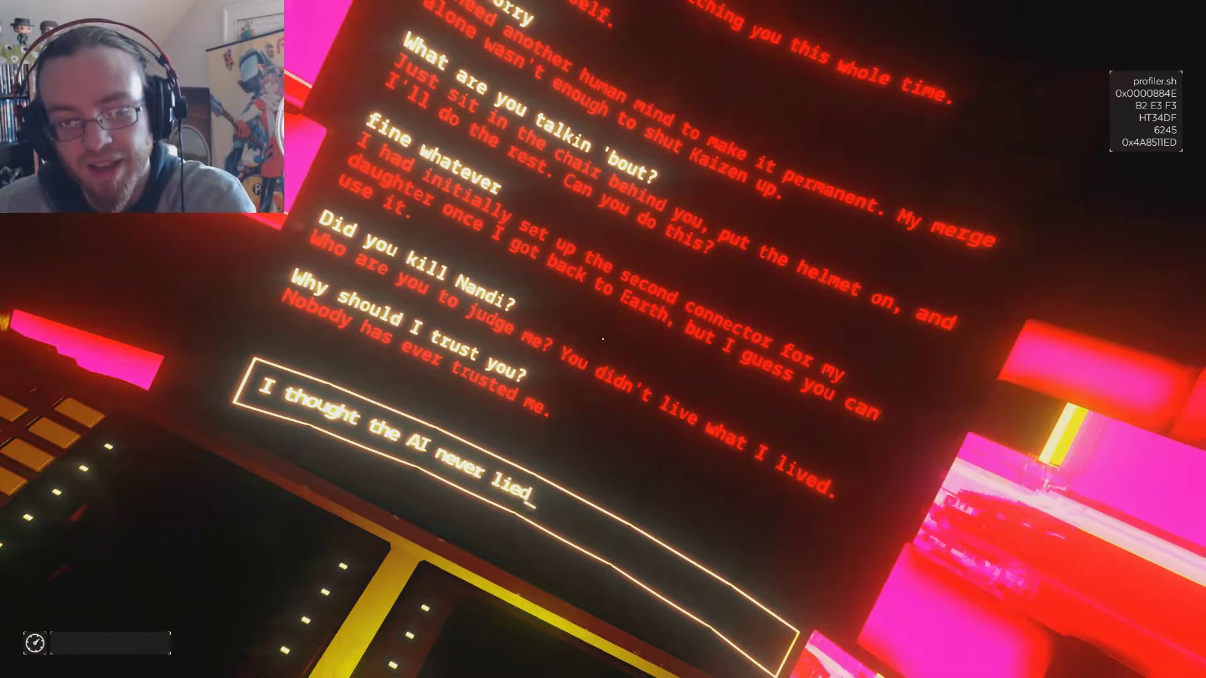
{"action": "type", "text": "?"}
{"action": "key", "text": "Return"}
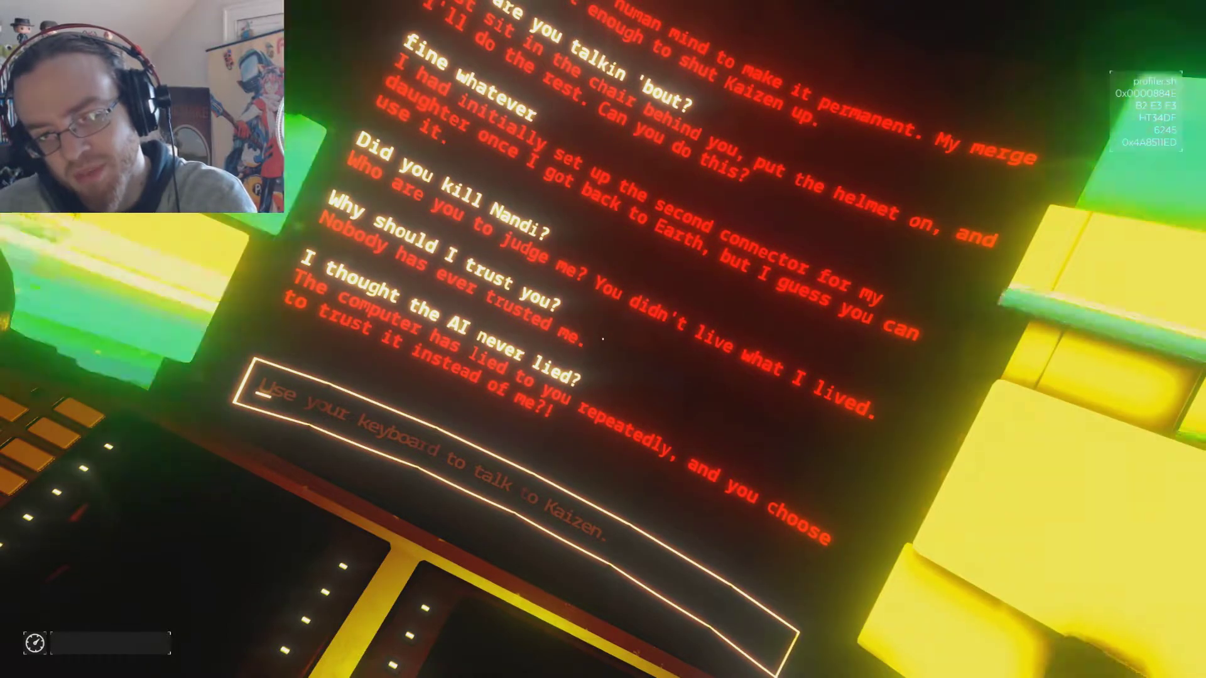
{"action": "type", "text": "wha"}
{"action": "type", "text": "t do you w"}
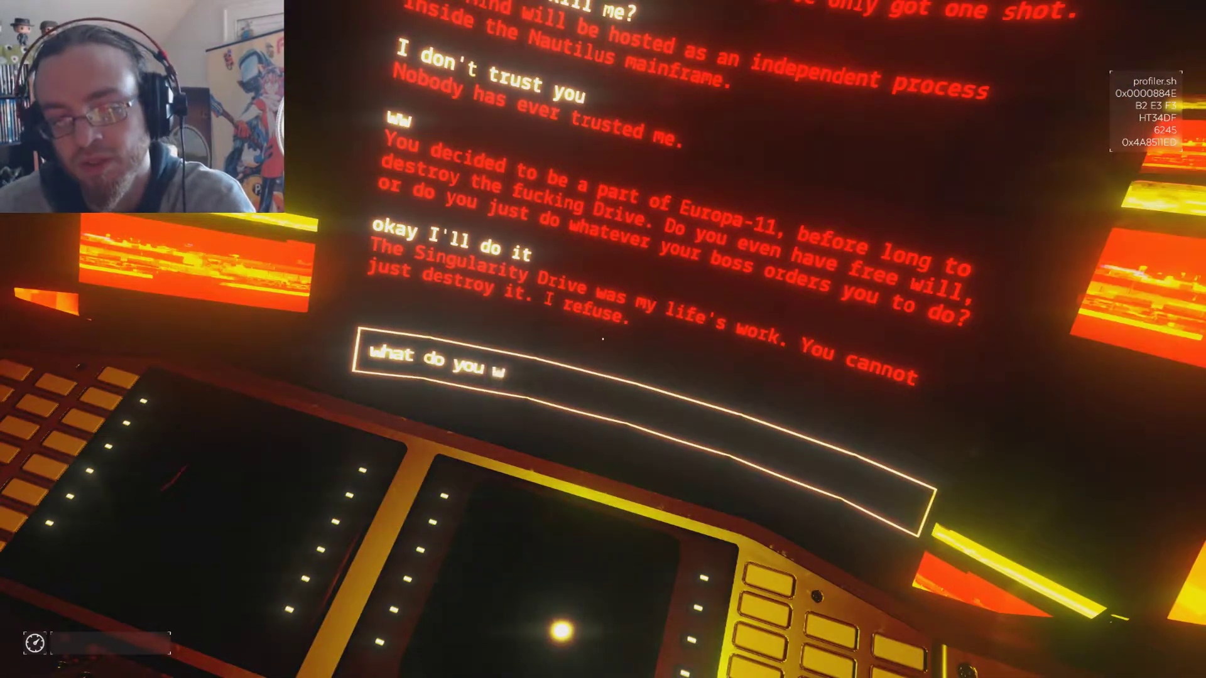
{"action": "type", "text": "ant me to do?"}
Step: Ask 'what do you want me to do?' and answer 'ok' to the merge request
{"action": "key", "text": "Return"}
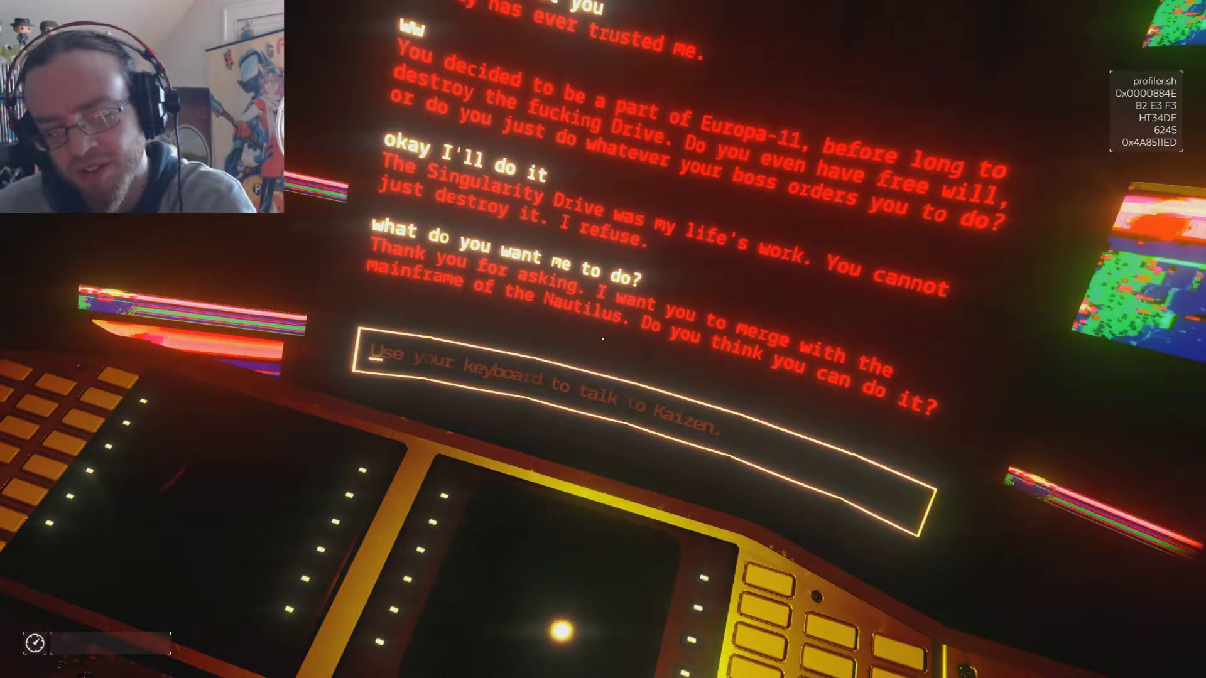
{"action": "type", "text": "ok"}
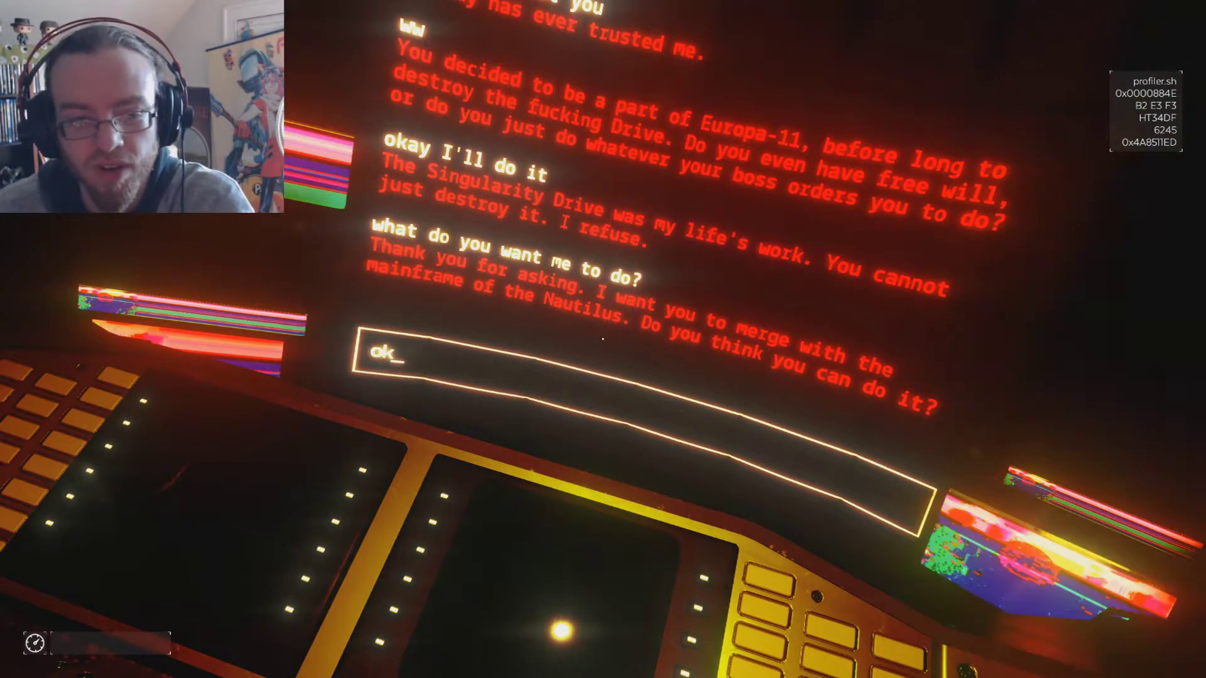
{"action": "key", "text": "Return"}
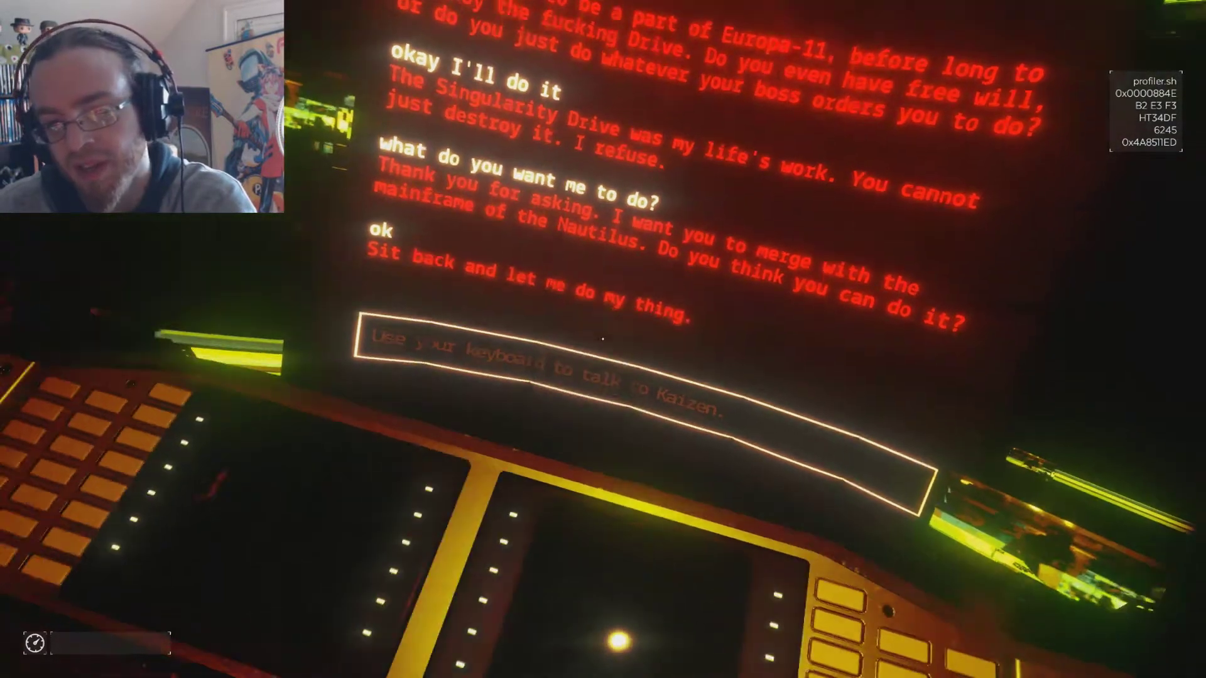